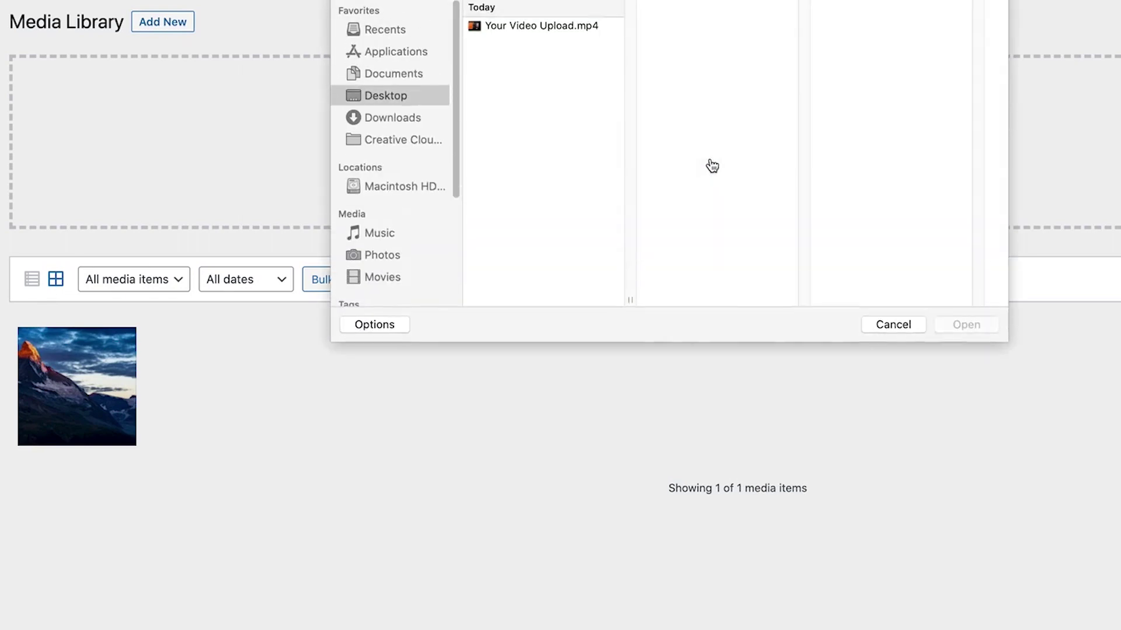
Try uploading Your Video Upload.mp4 to the Media Library and see the maximum-size error
double_click(576, 26)
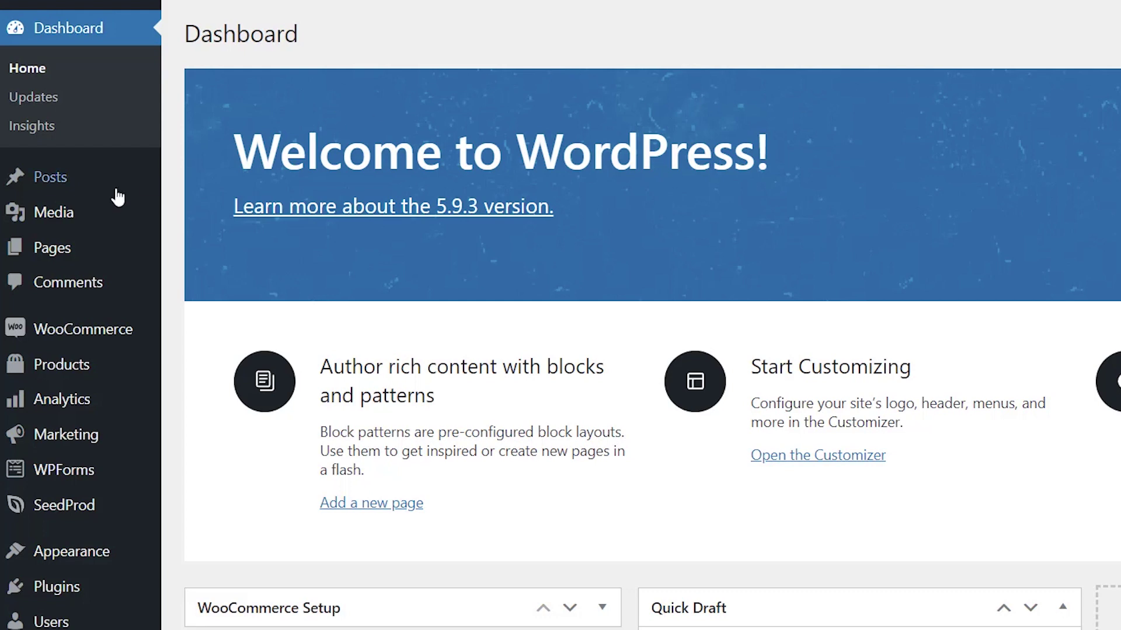
Show the Media Library Add New upload panel listing the 512 MB maximum upload size
click(93, 210)
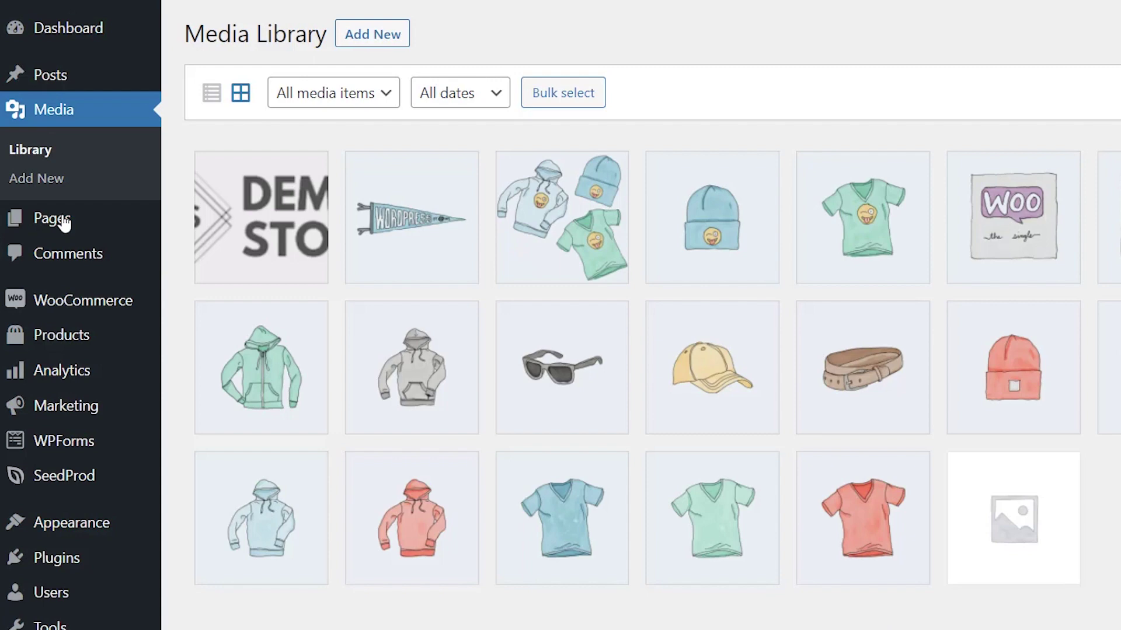
click(370, 44)
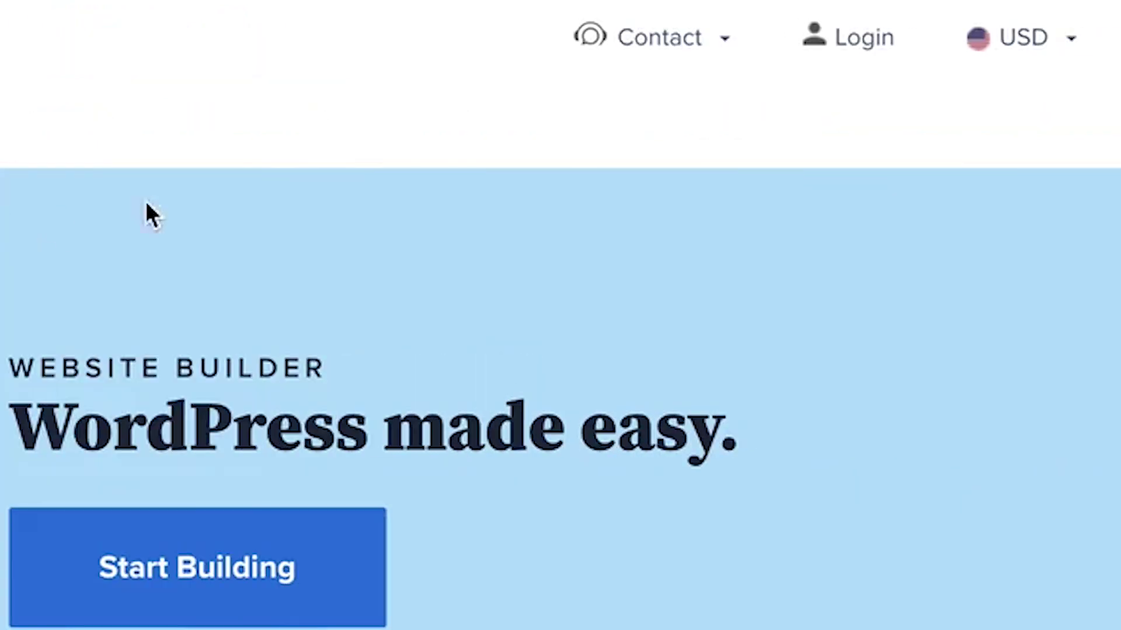
Log in to Bluehost to reach the Home dashboard for My Blog
mouse_move(623, 65)
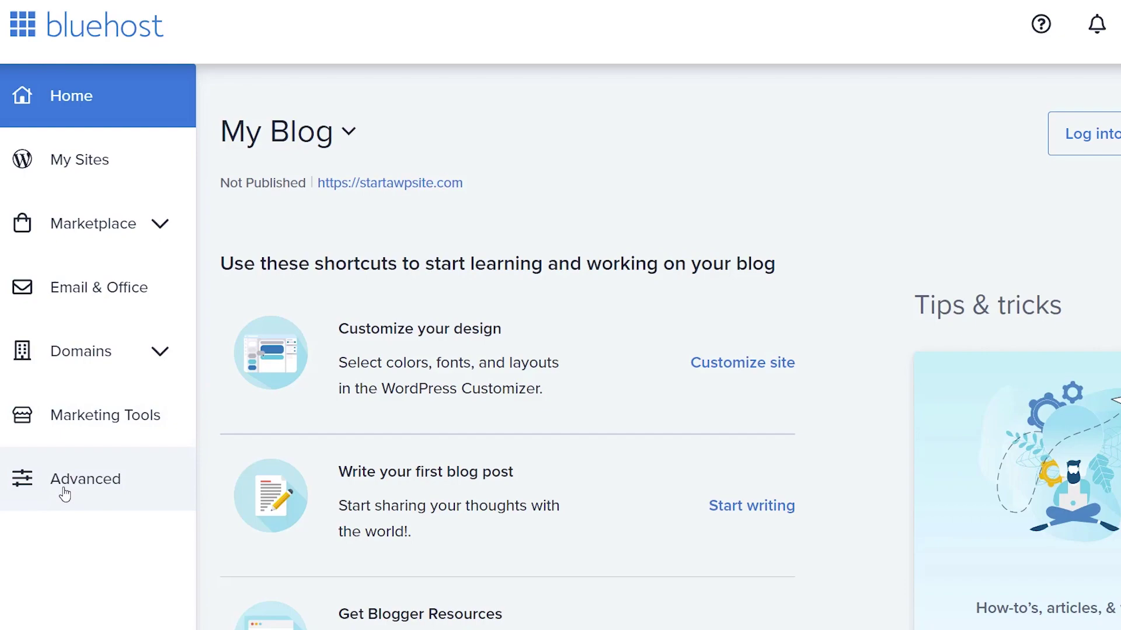
Open the MultiPHP INI Editor under Advanced and load the PHP settings for startawpsite.com
click(65, 486)
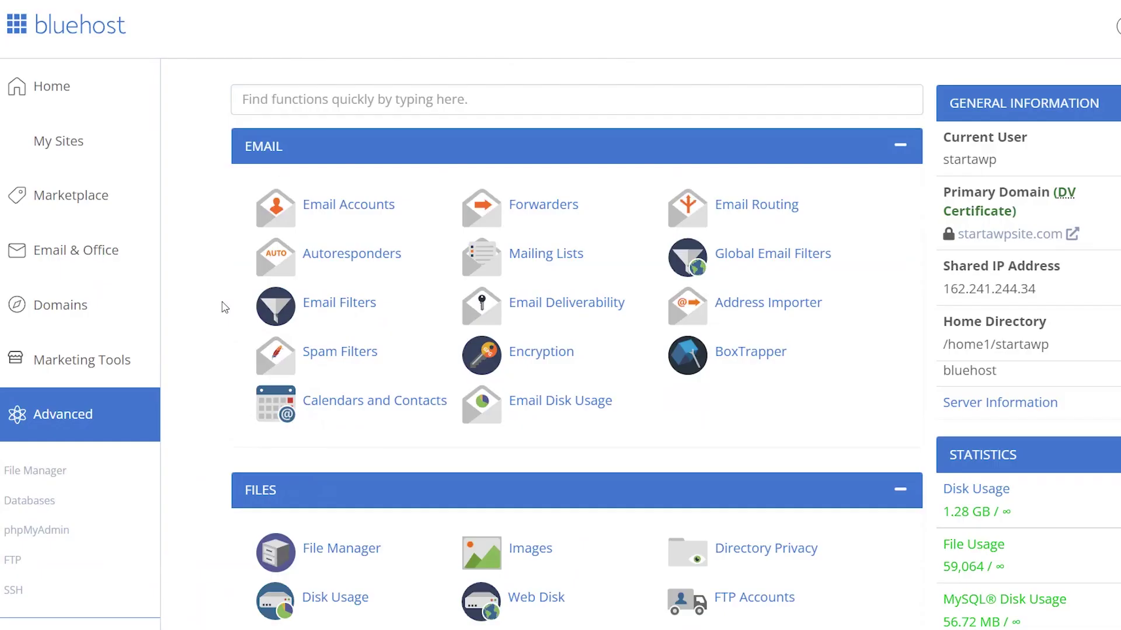
scroll(219, 302, down, 10)
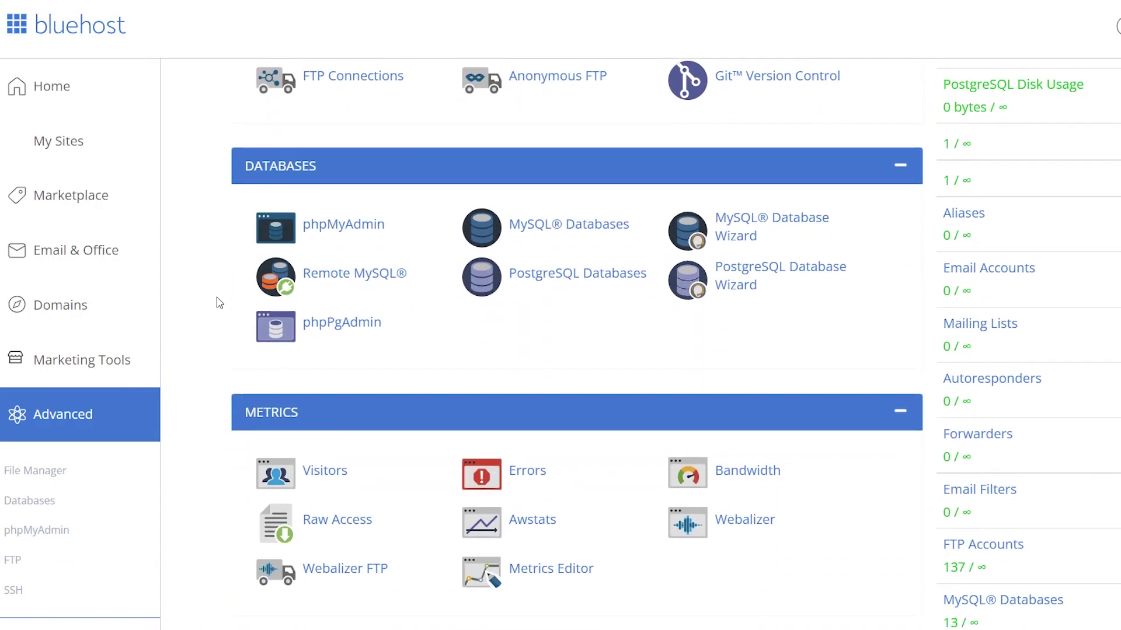
scroll(219, 302, down, 10)
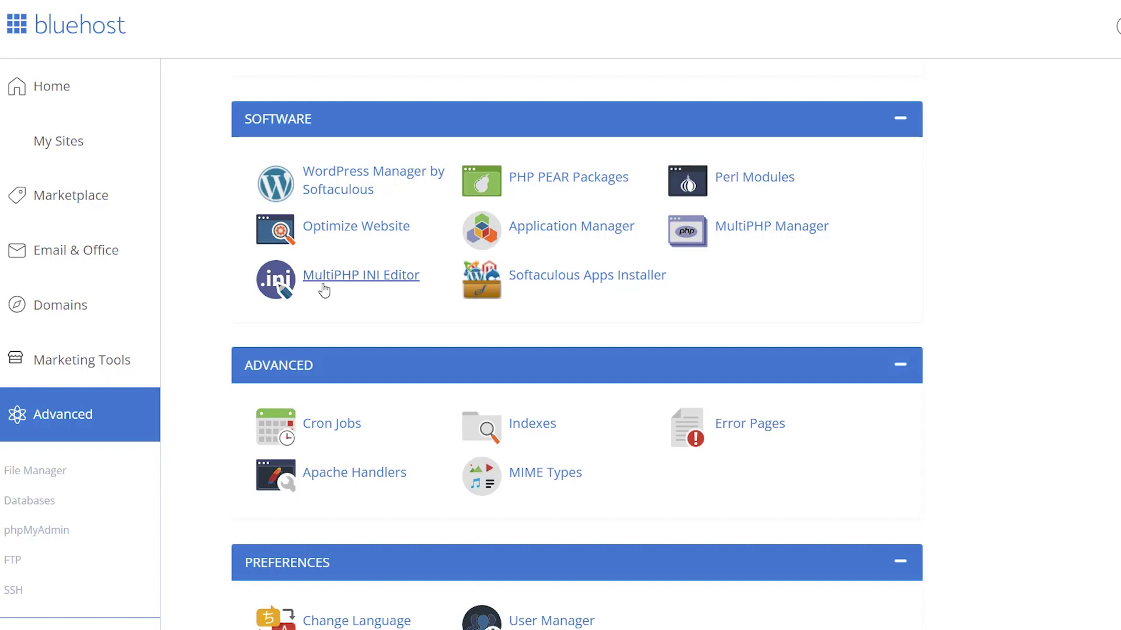
click(324, 291)
click(240, 369)
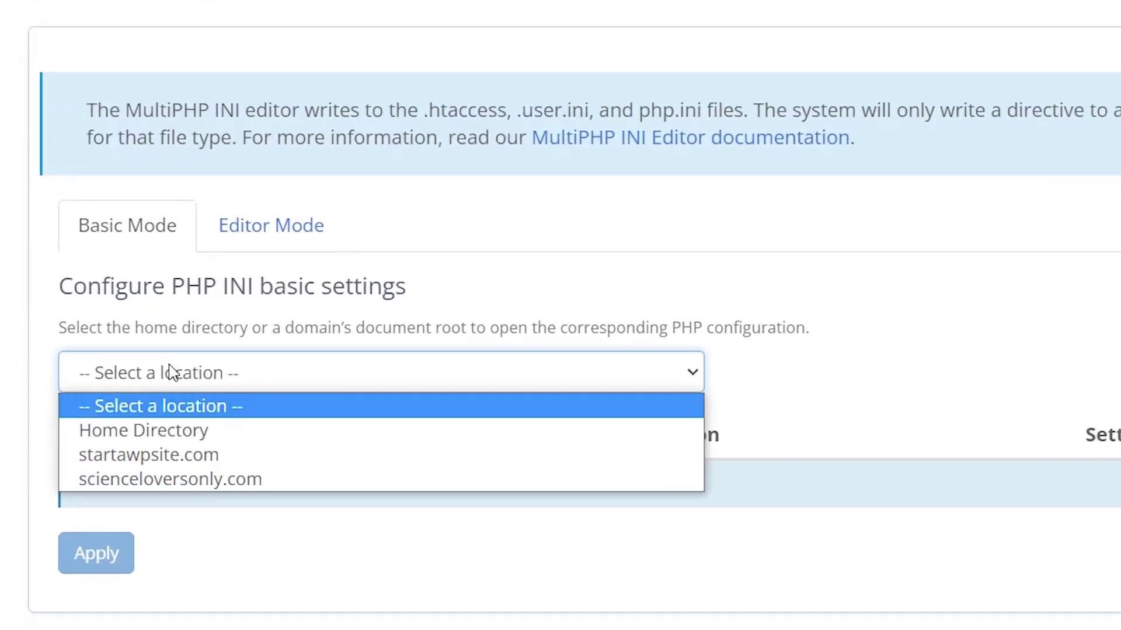
click(158, 455)
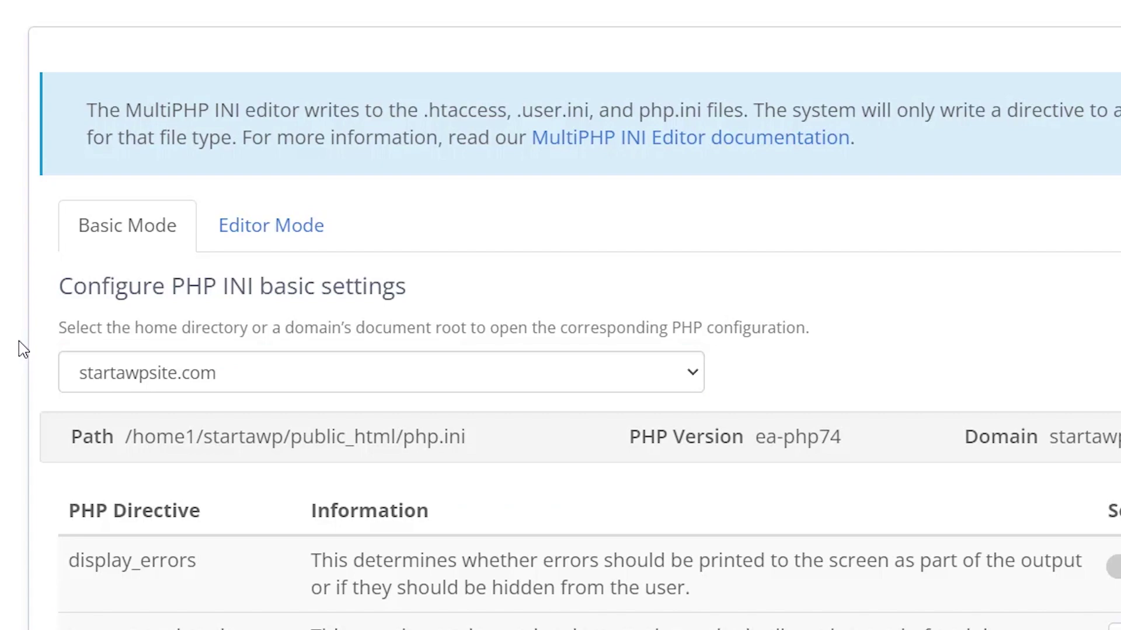
Set upload_max_filesize to 512M and apply the PHP settings
scroll(21, 347, down, 2)
scroll(22, 349, down, 9)
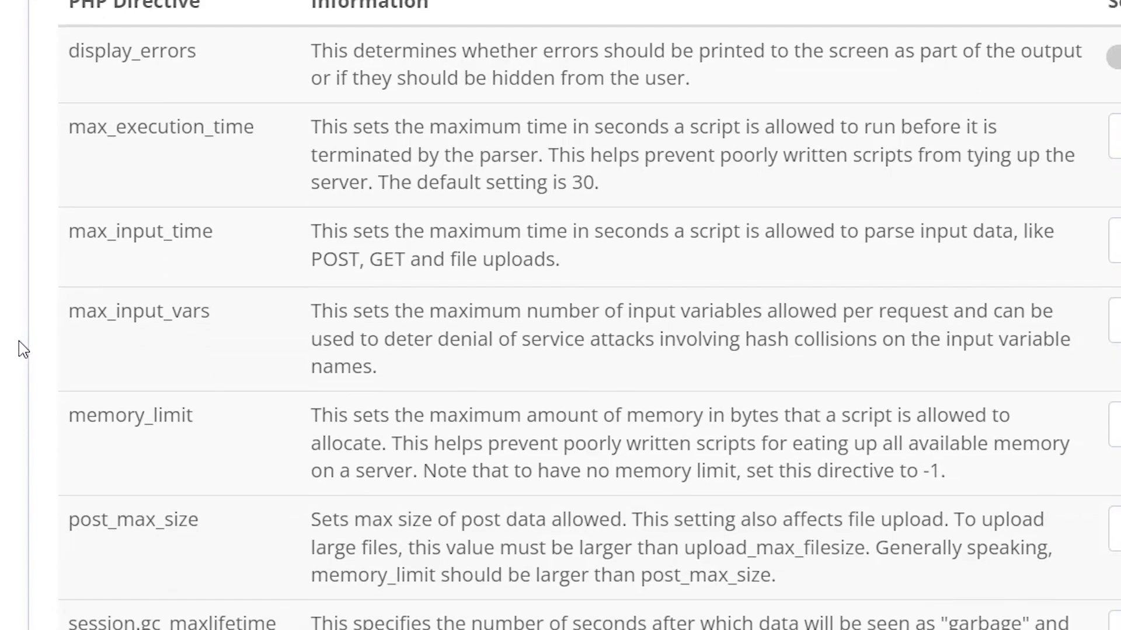
scroll(22, 349, down, 5)
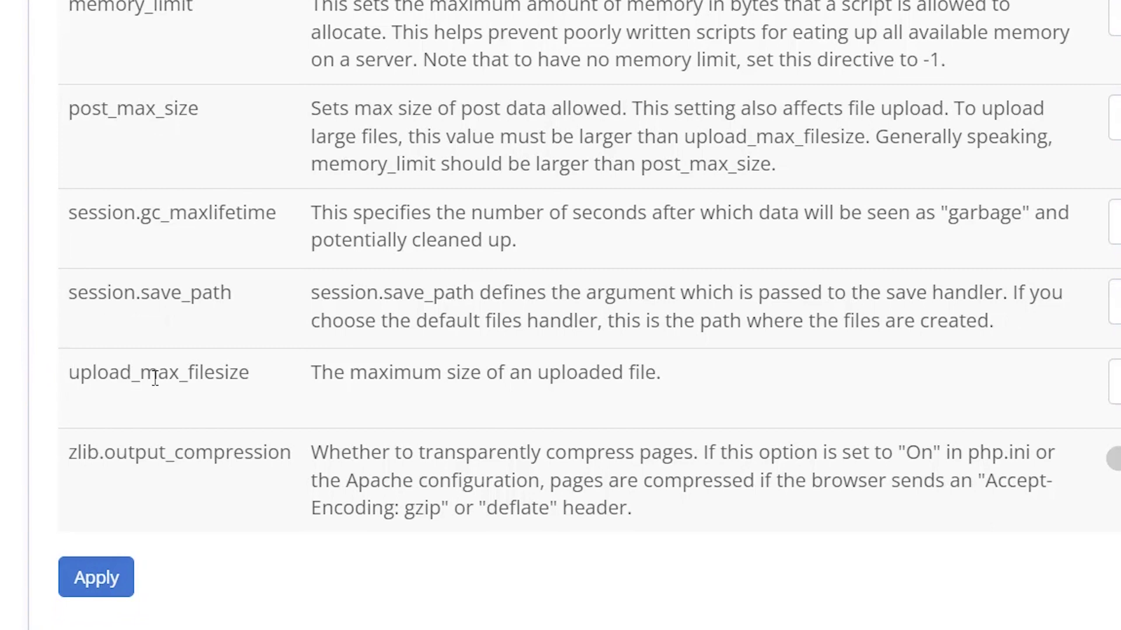
drag(82, 376, 249, 375)
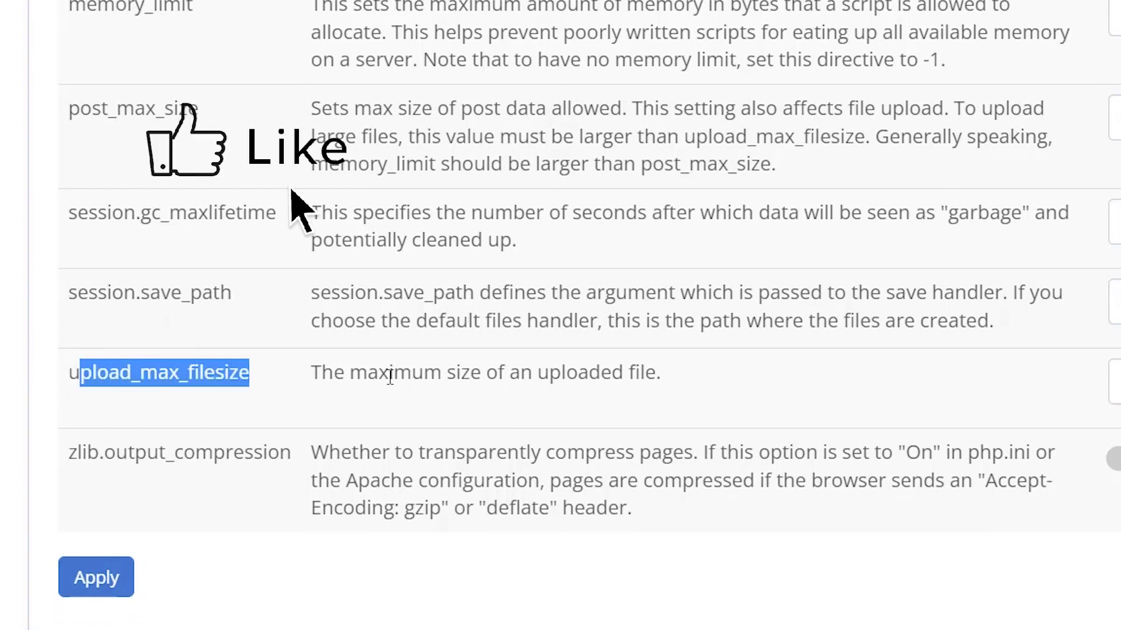
click(823, 385)
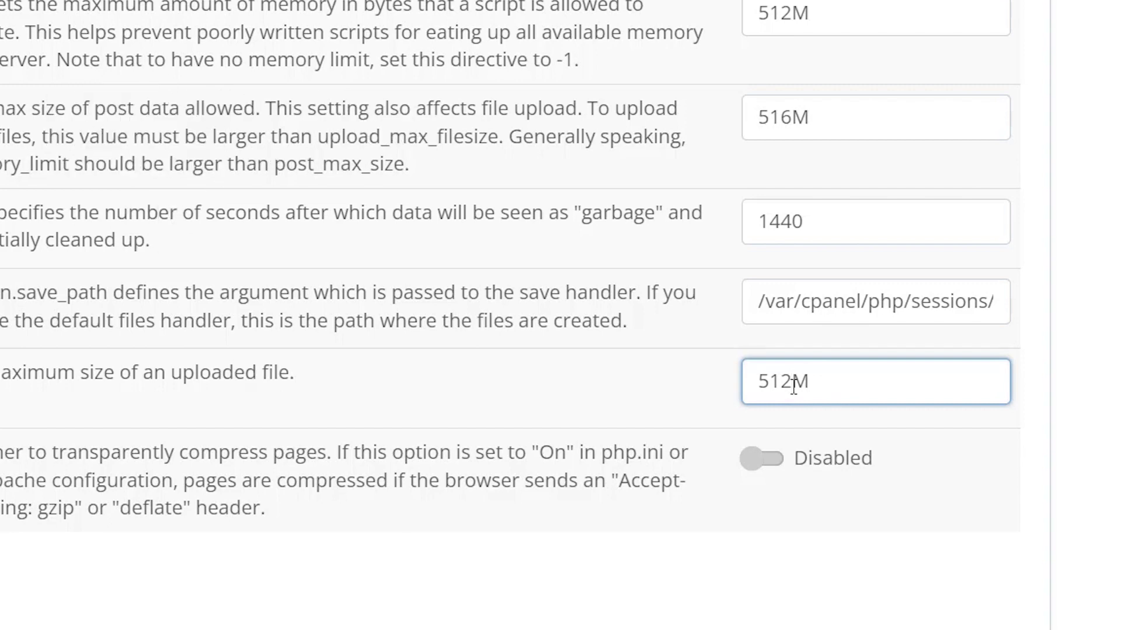
click(261, 511)
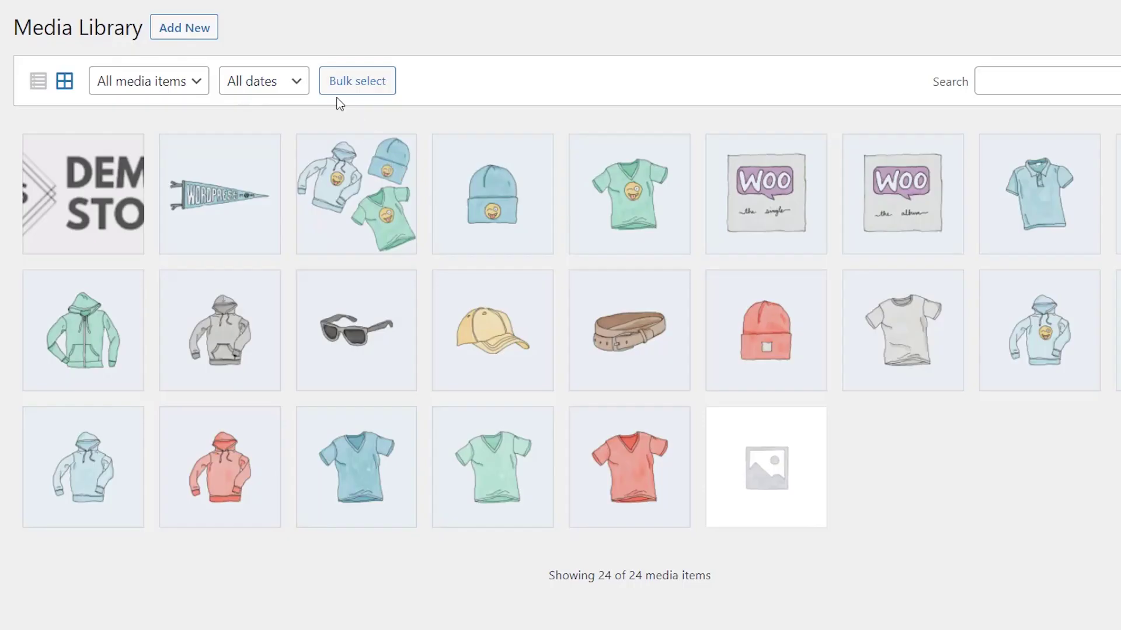
Show the Media Library drop zone to recheck the current upload limit
click(206, 39)
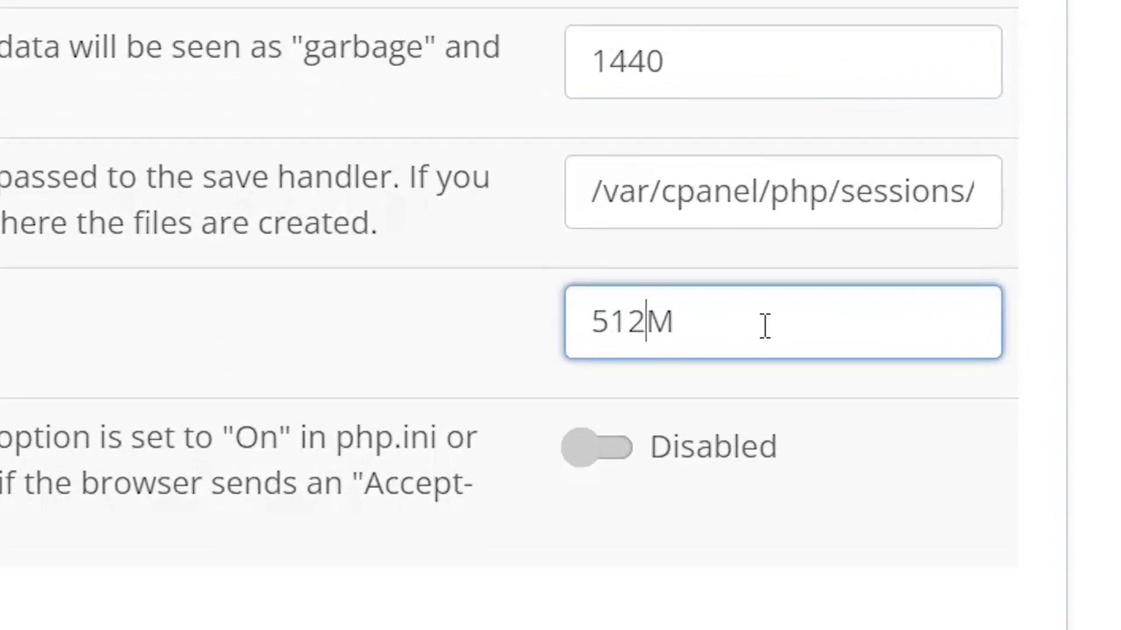
Change upload_max_filesize to 532M, then view startawpsite.com's raw php.ini in Editor Mode
key(BackSpace)
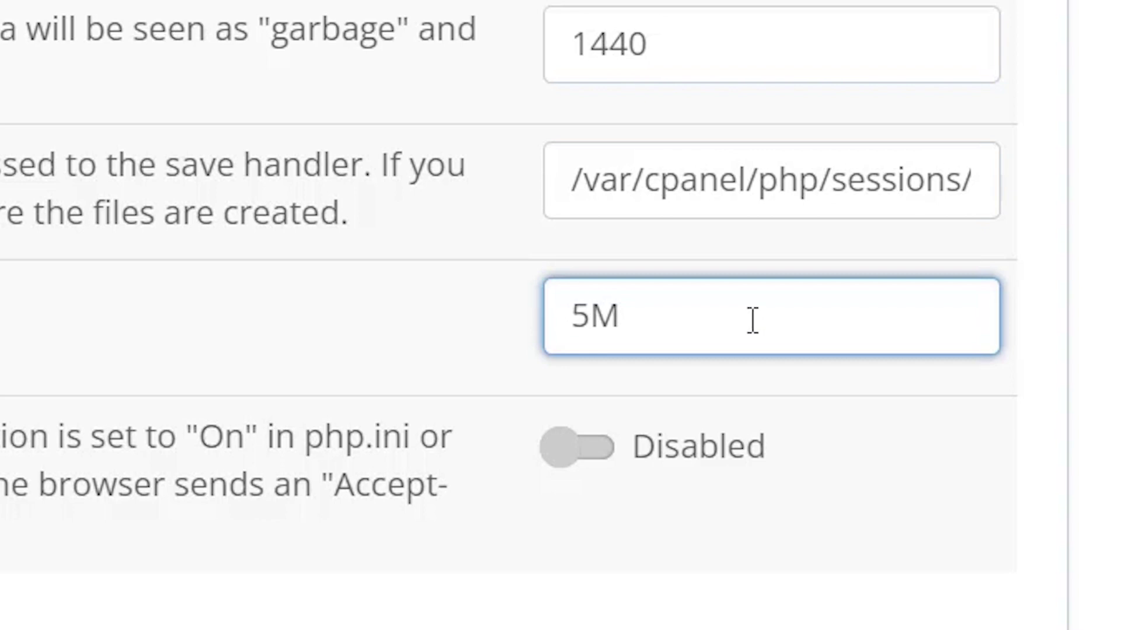
text(32)
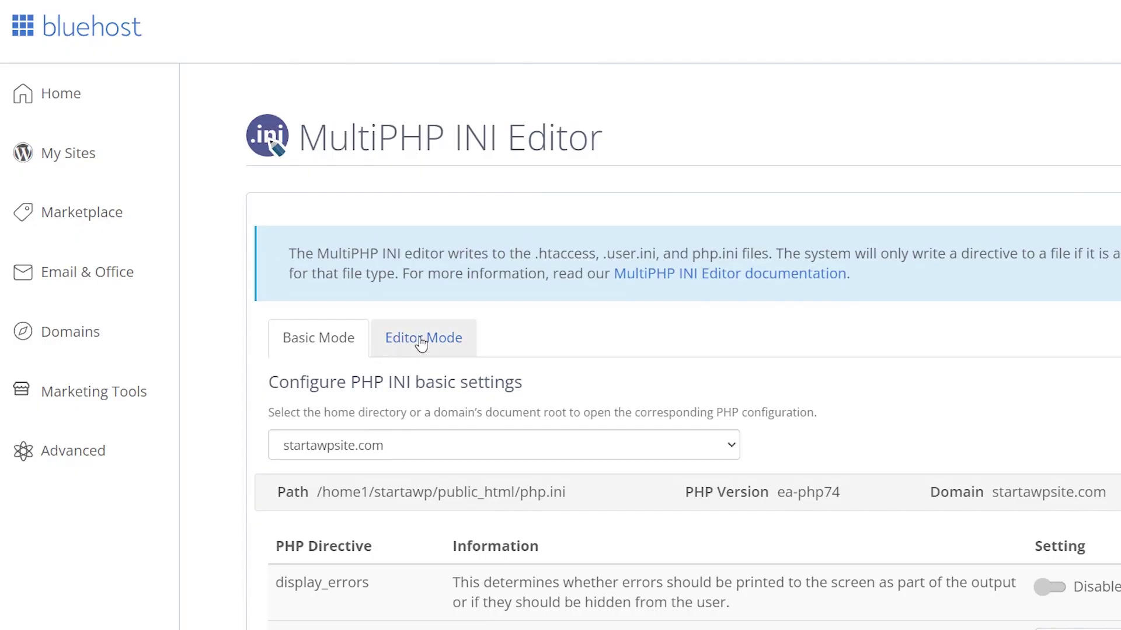
click(422, 344)
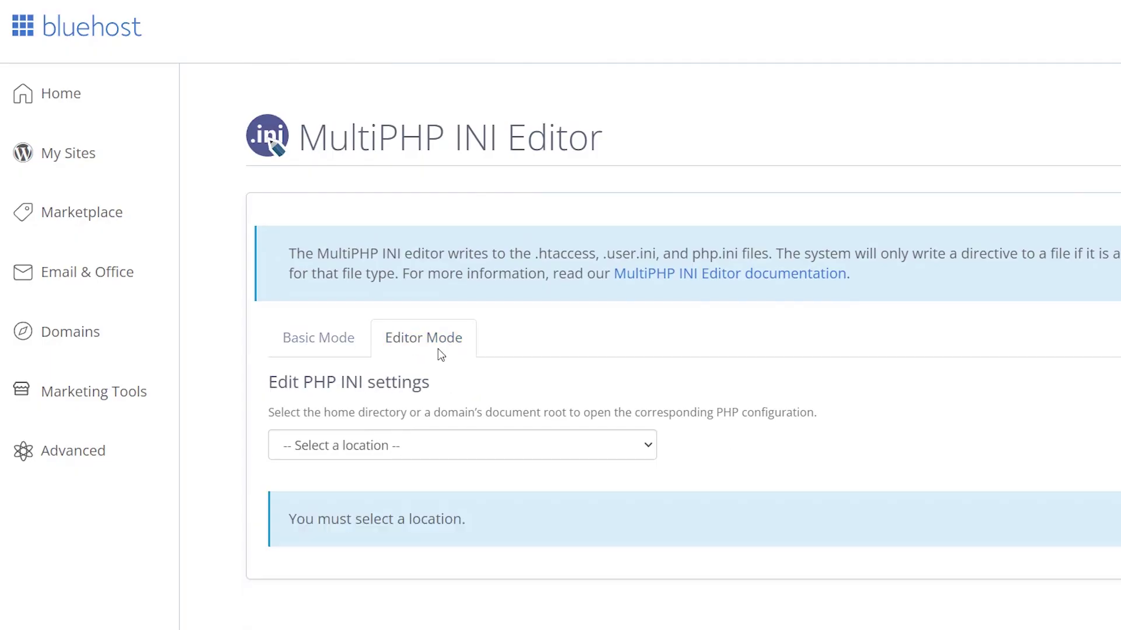
click(411, 443)
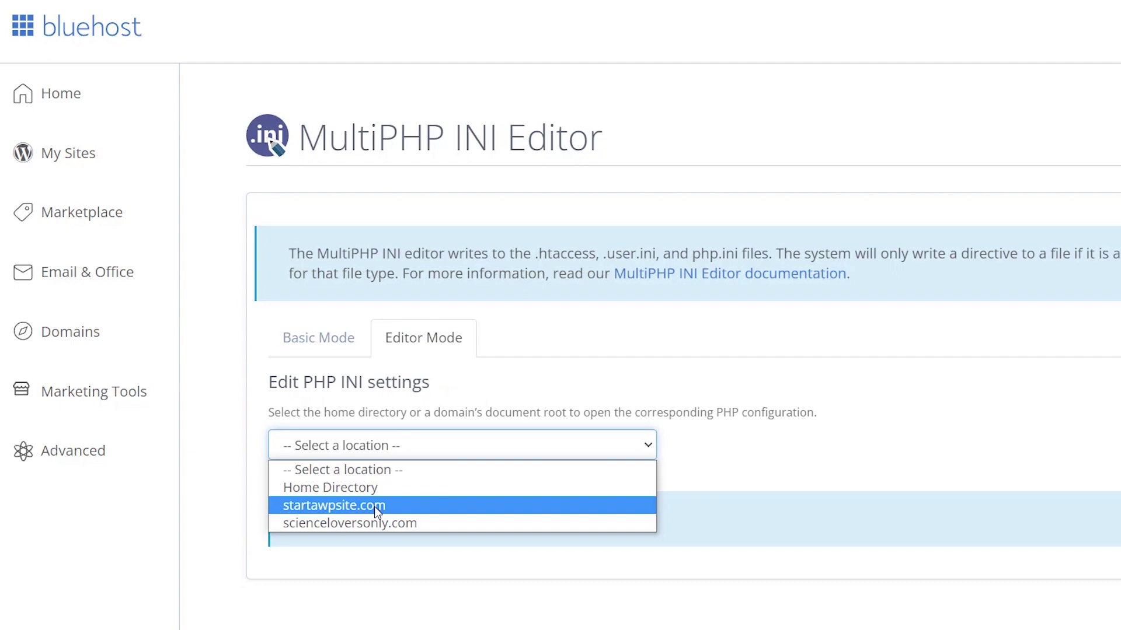
click(373, 507)
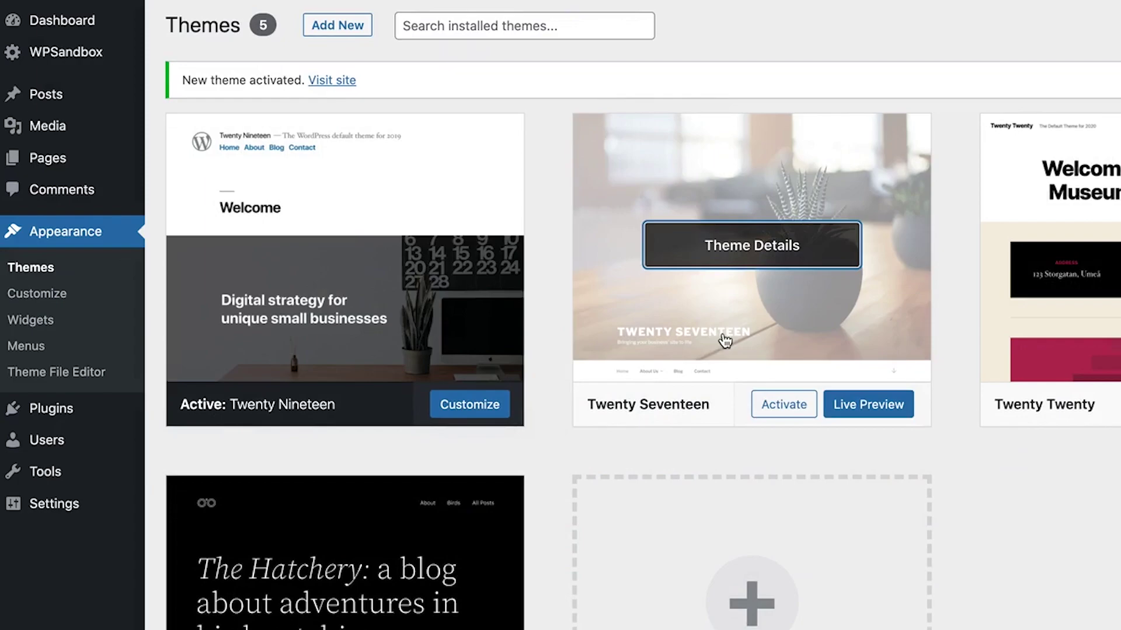
click(723, 333)
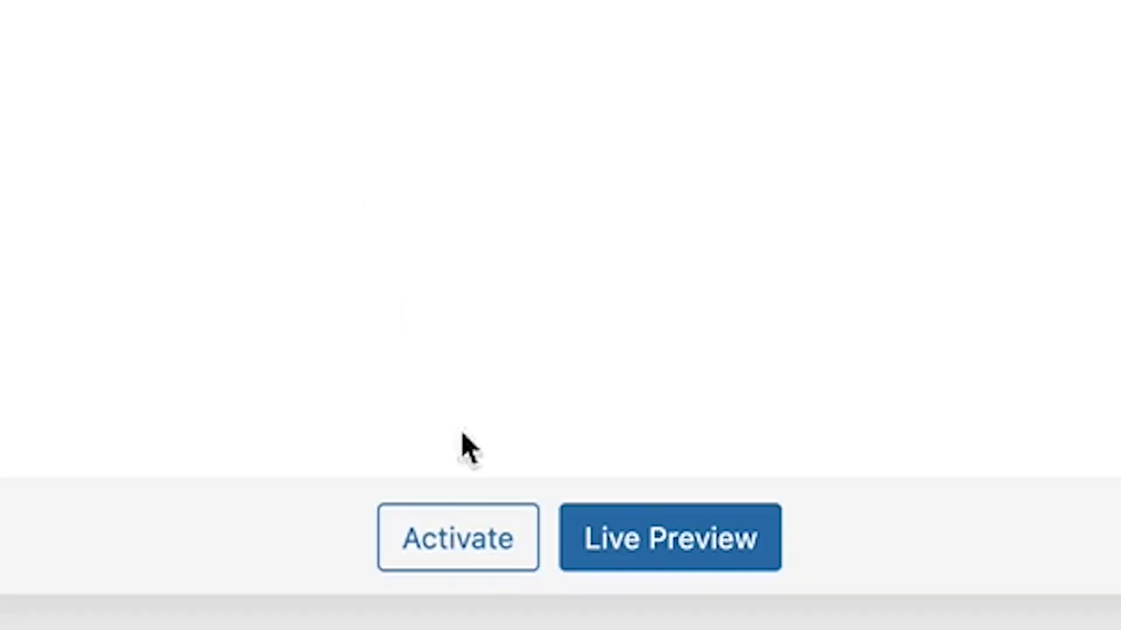
click(510, 549)
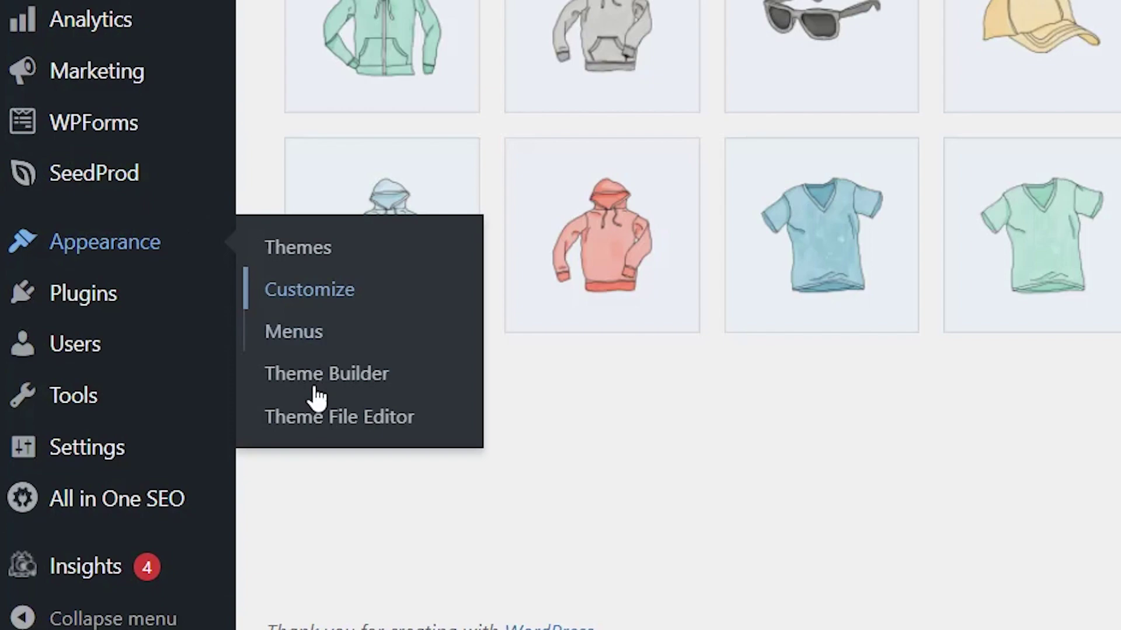
click(316, 428)
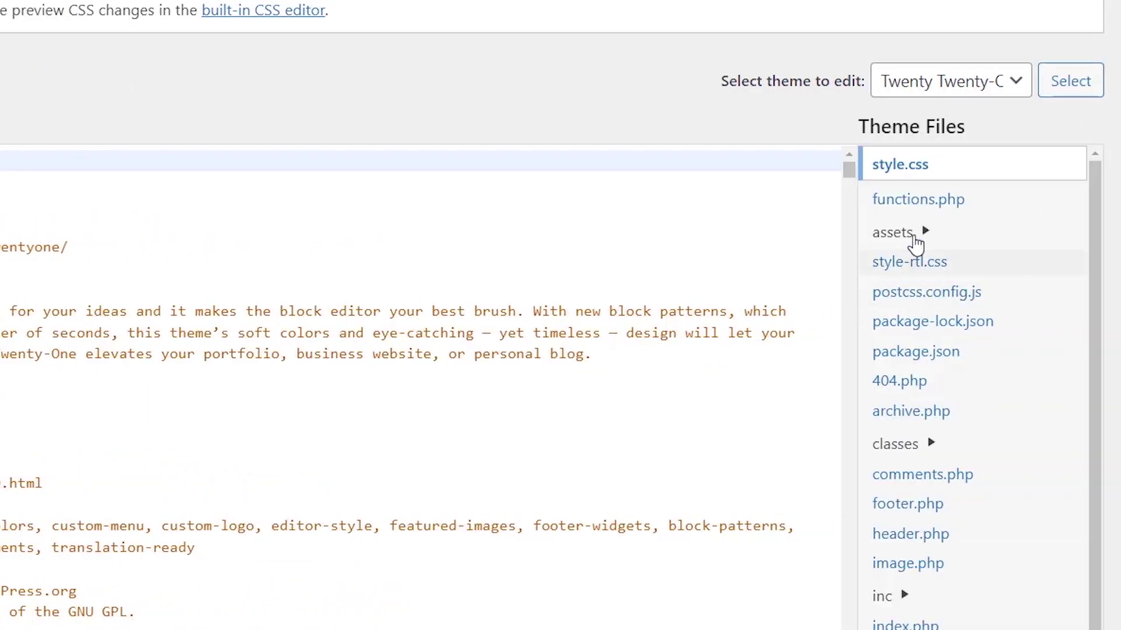
click(907, 205)
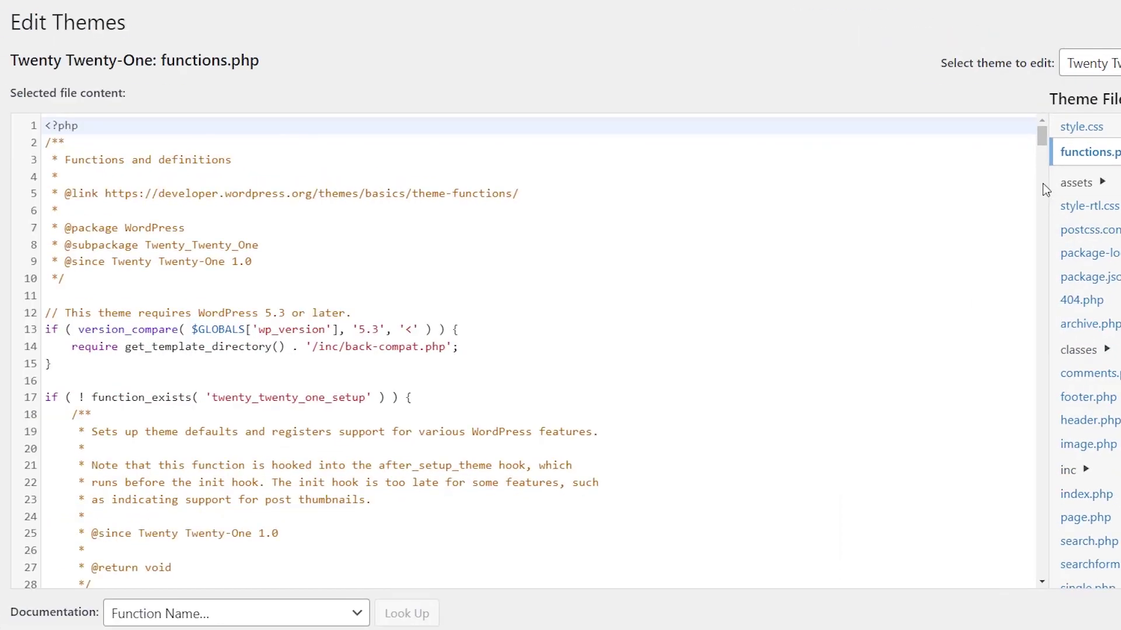
drag(1041, 140, 1029, 579)
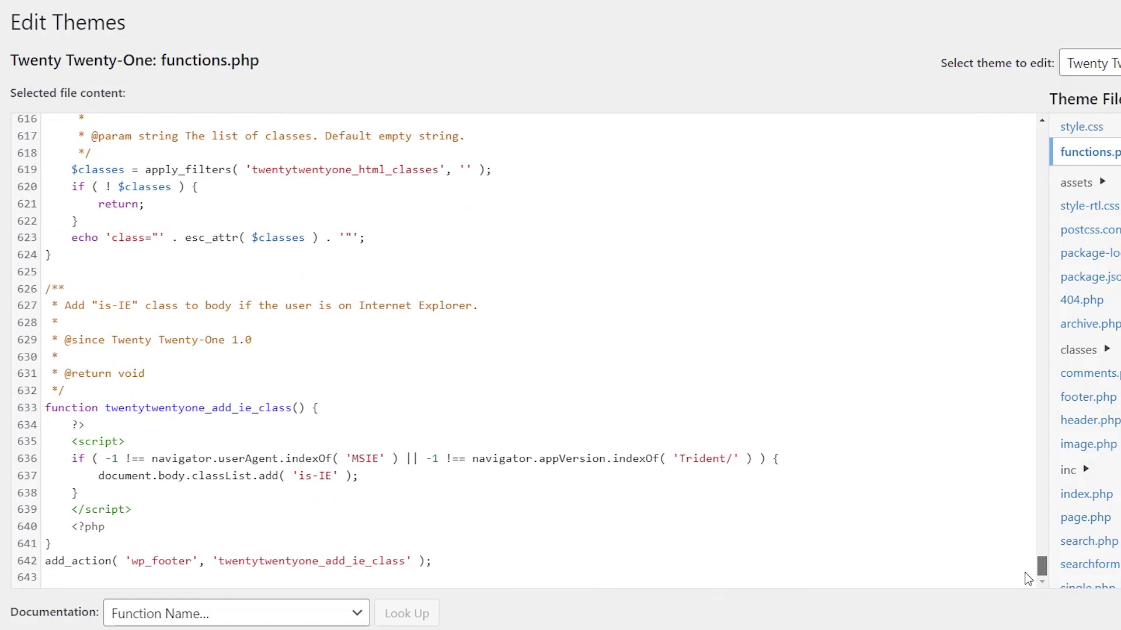
click(439, 563)
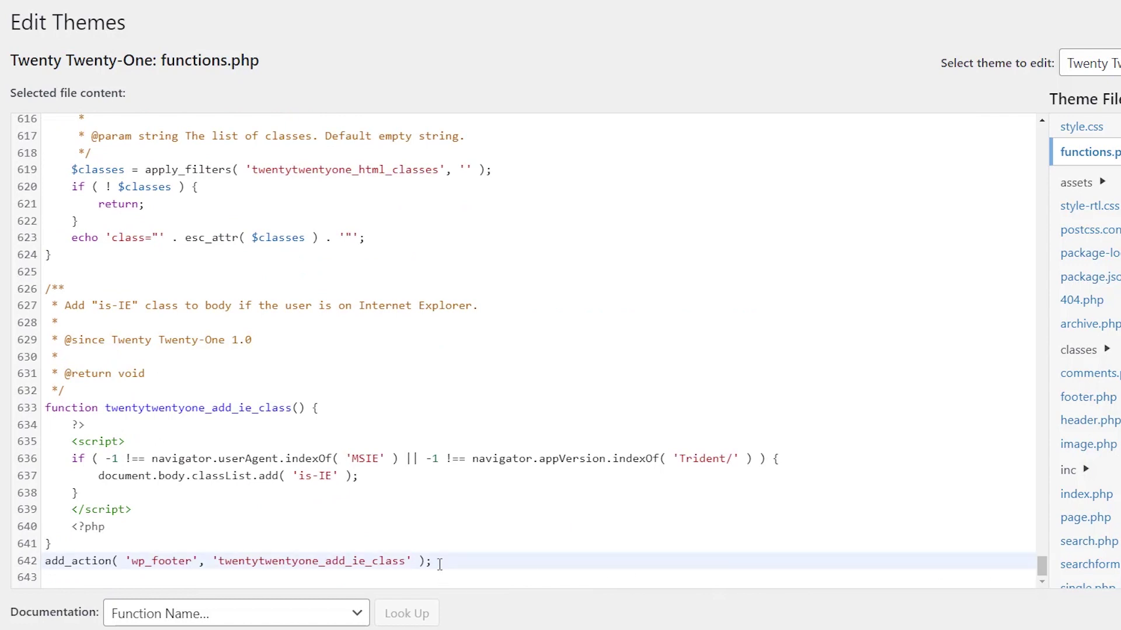
key(Return)
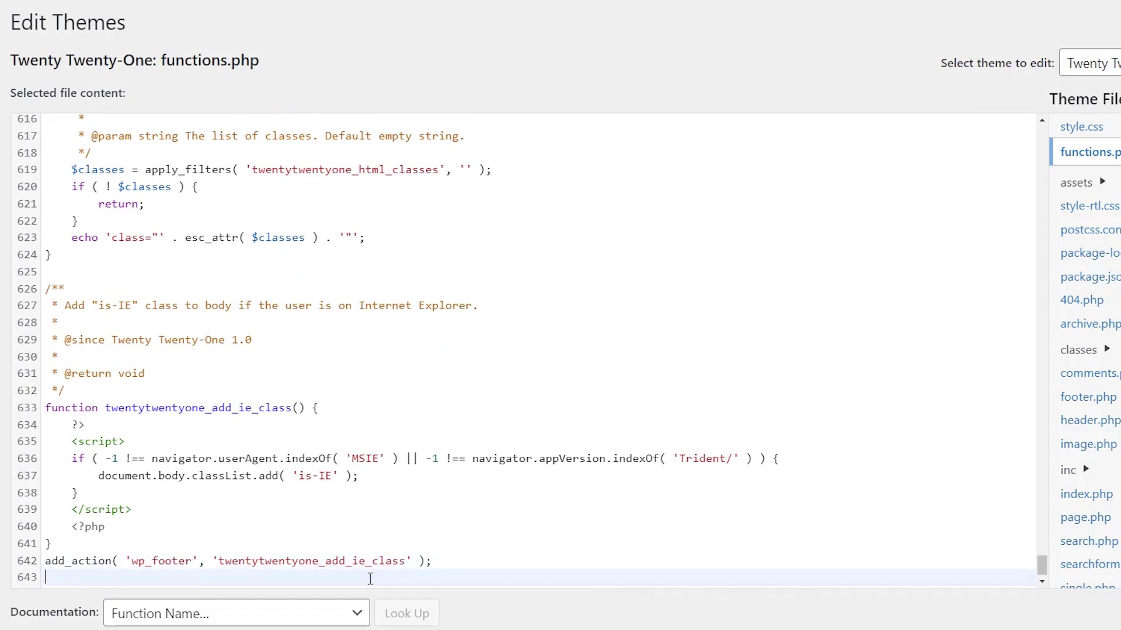
text(1 2 3 @ini_set( 'upload_max_size' , '256M' ); @ini_set( 'post_max_size', '256M'); @ini_set( 'max_execution_time', '300' );)
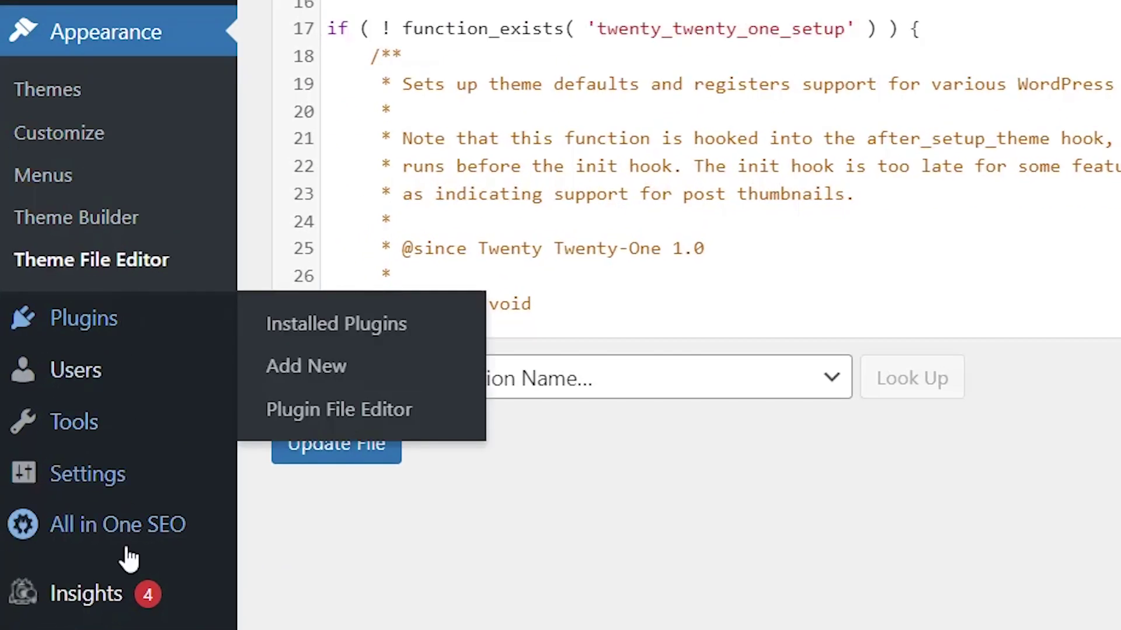
Open the .htaccess Editor in All in One SEO's Tools
mouse_move(128, 544)
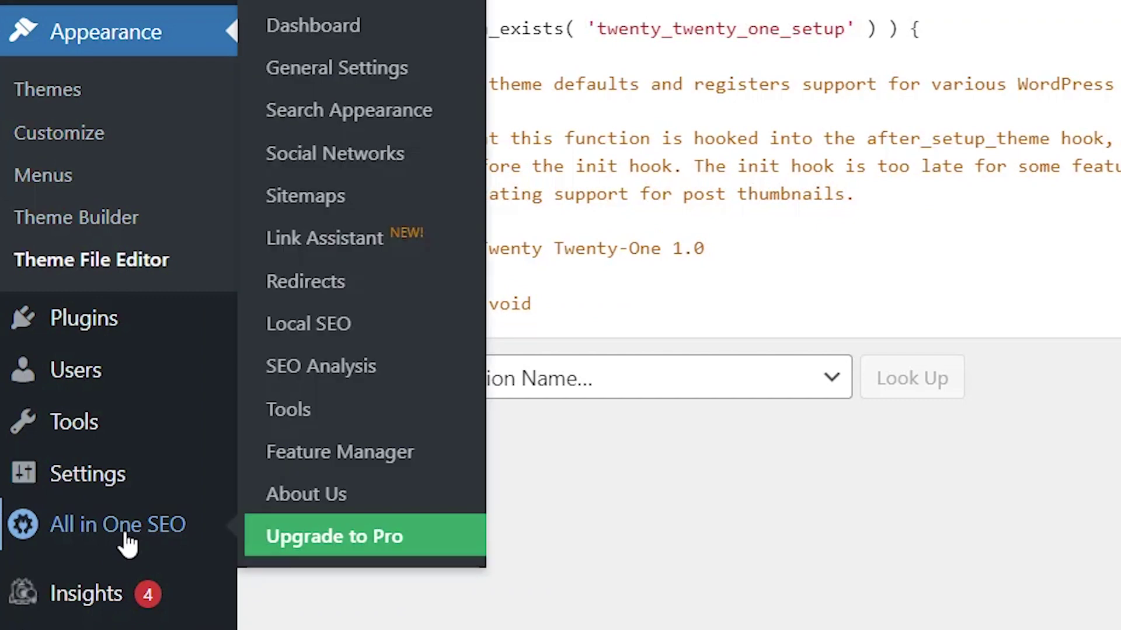
click(333, 422)
click(376, 160)
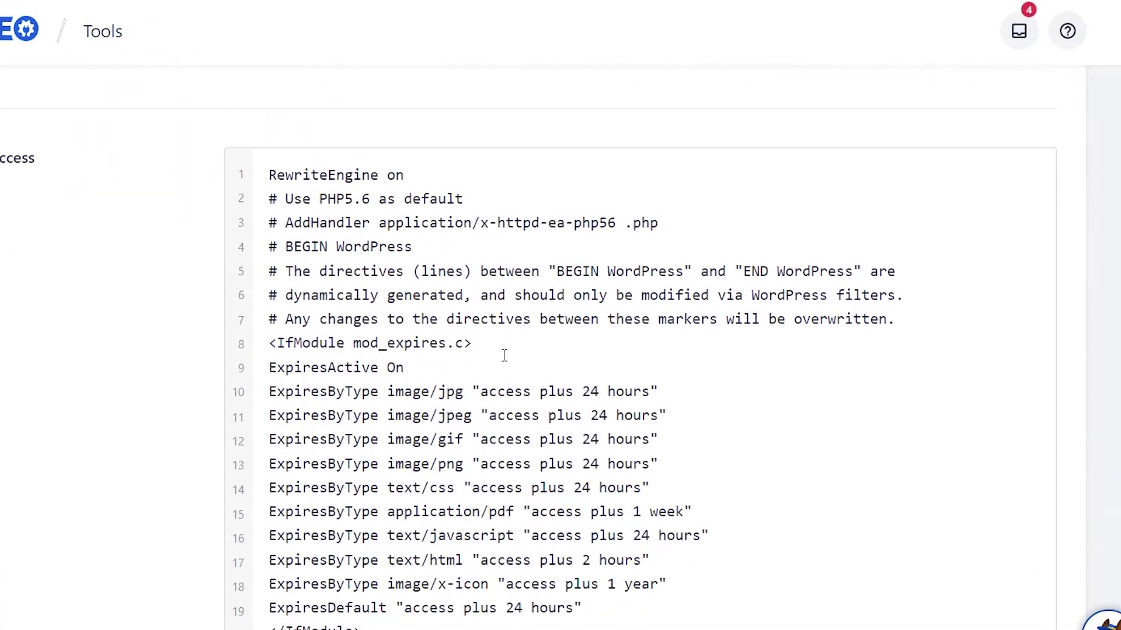
Append php_value lines (256M upload/post size, 300s execution and input time) to .htaccess and save
scroll(668, 405, down, 15)
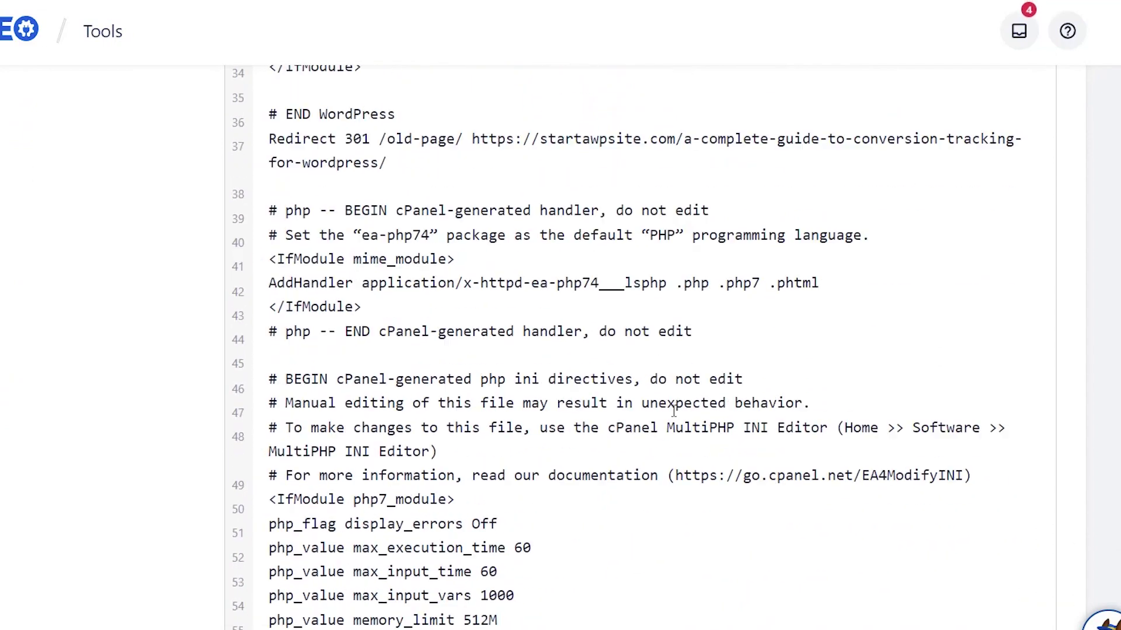
scroll(674, 410, down, 10)
click(462, 454)
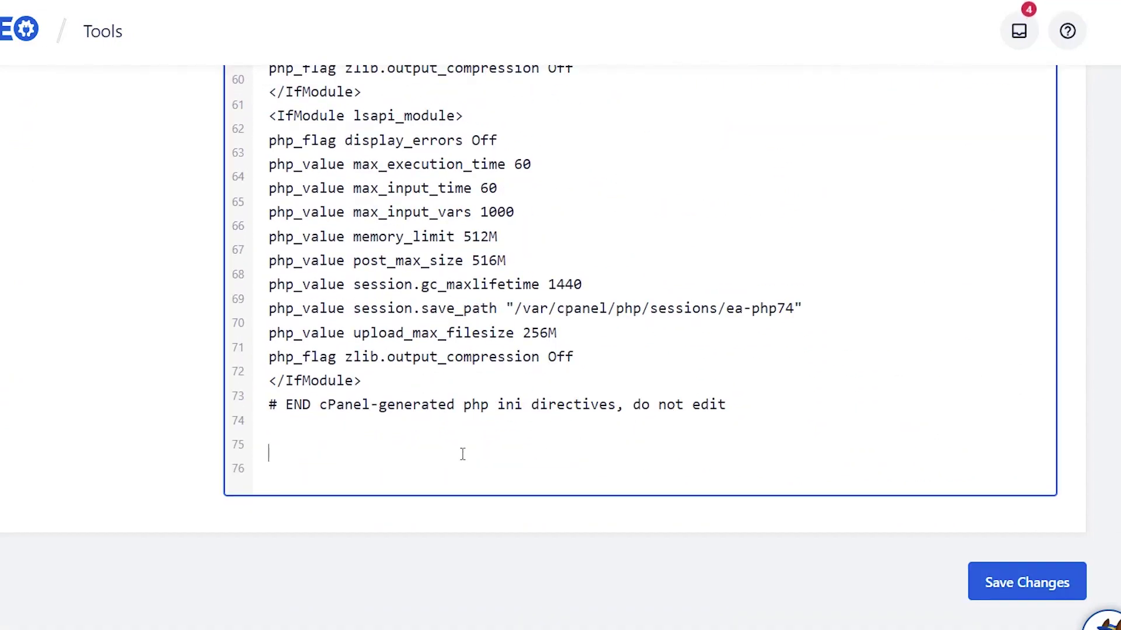
key(ctrl+Home)
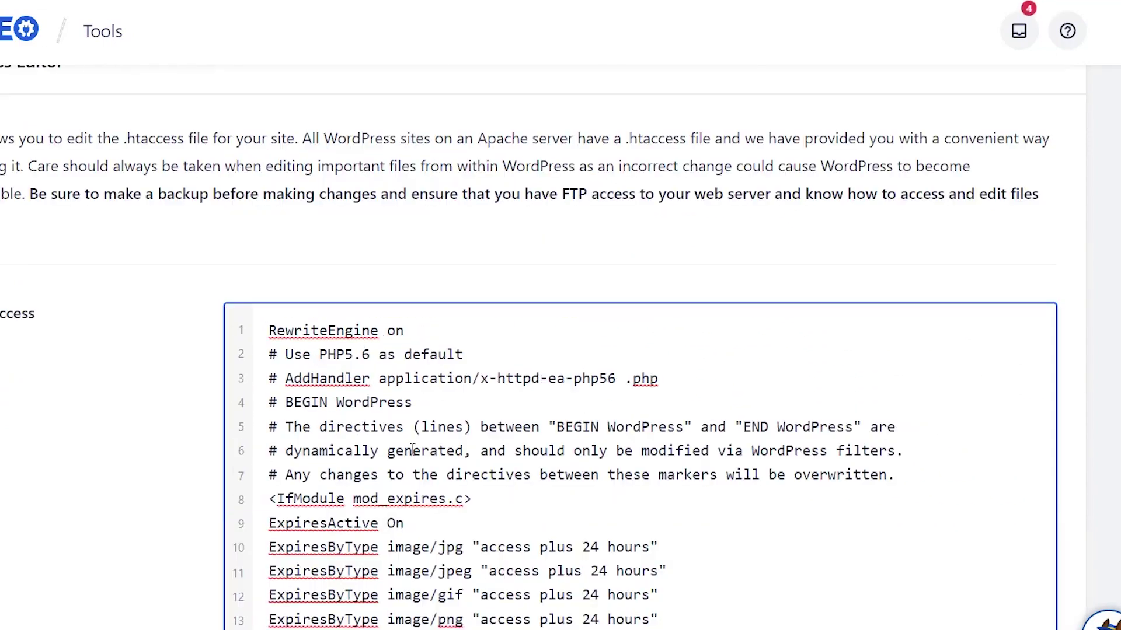
scroll(412, 449, down, 20)
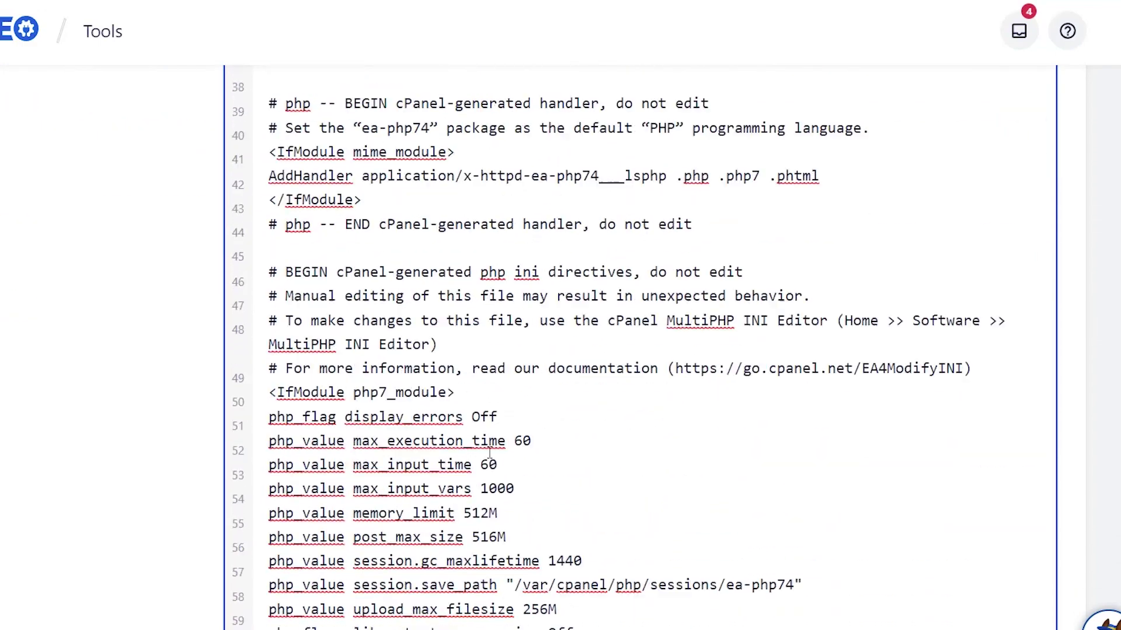
scroll(489, 452, down, 5)
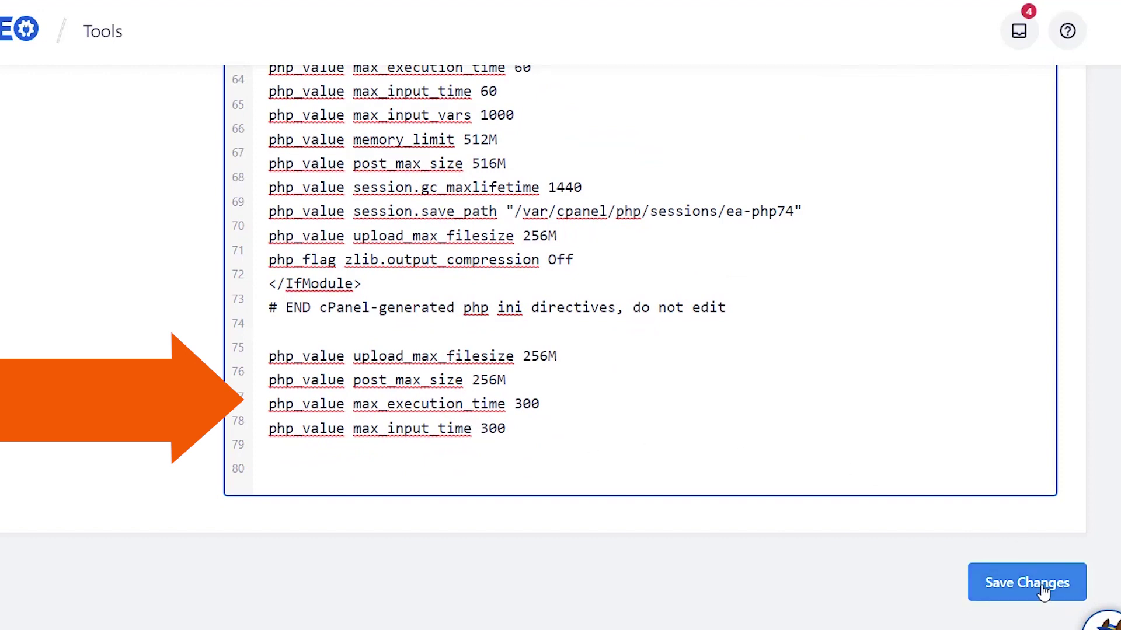
click(1048, 605)
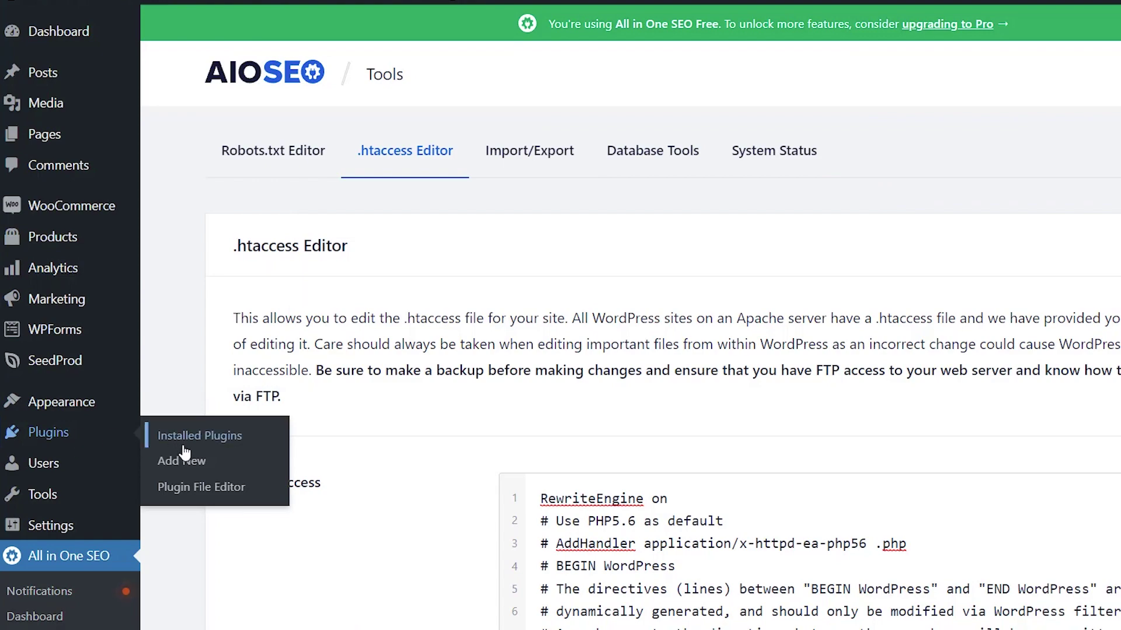
Search the plugin directory for WP Increase Upload Filesize
click(191, 467)
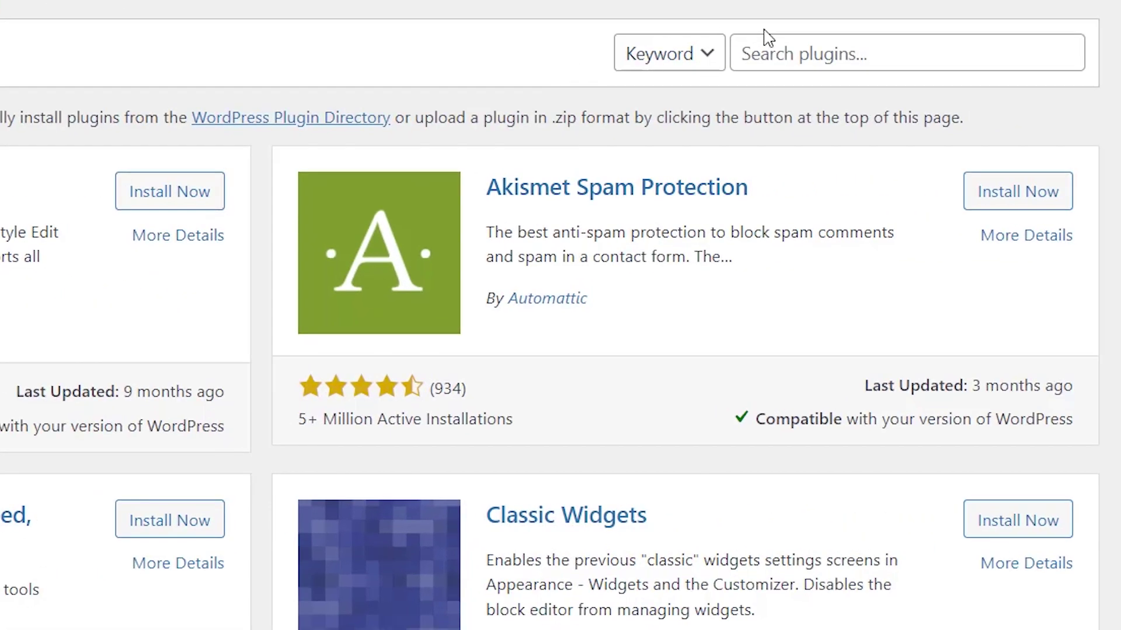
click(1095, 94)
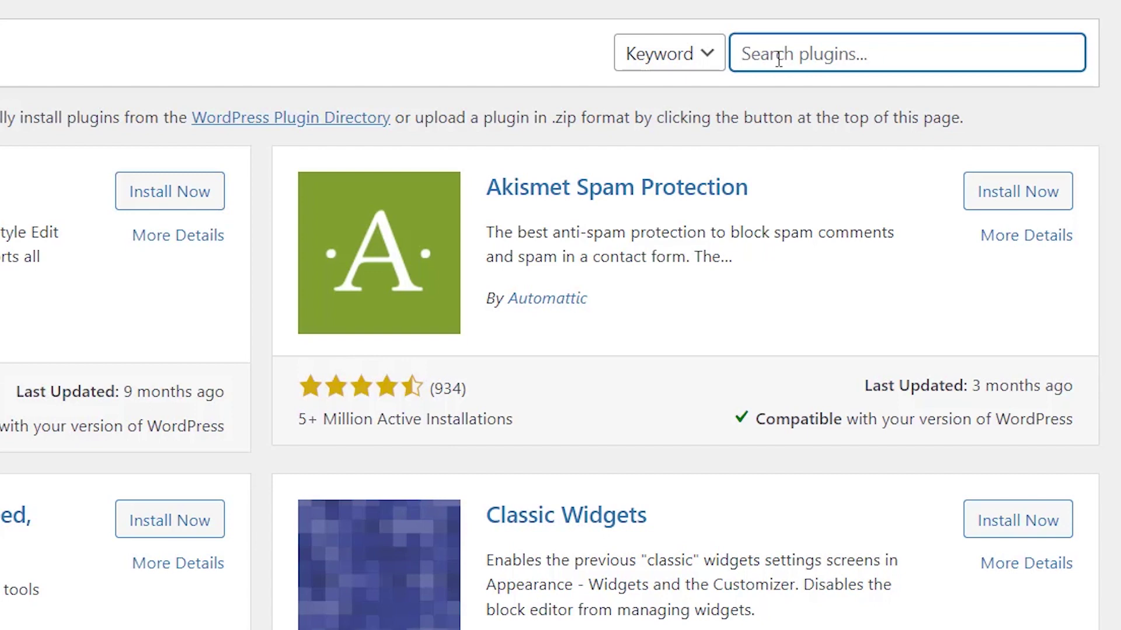
text(wp increase upload filesize)
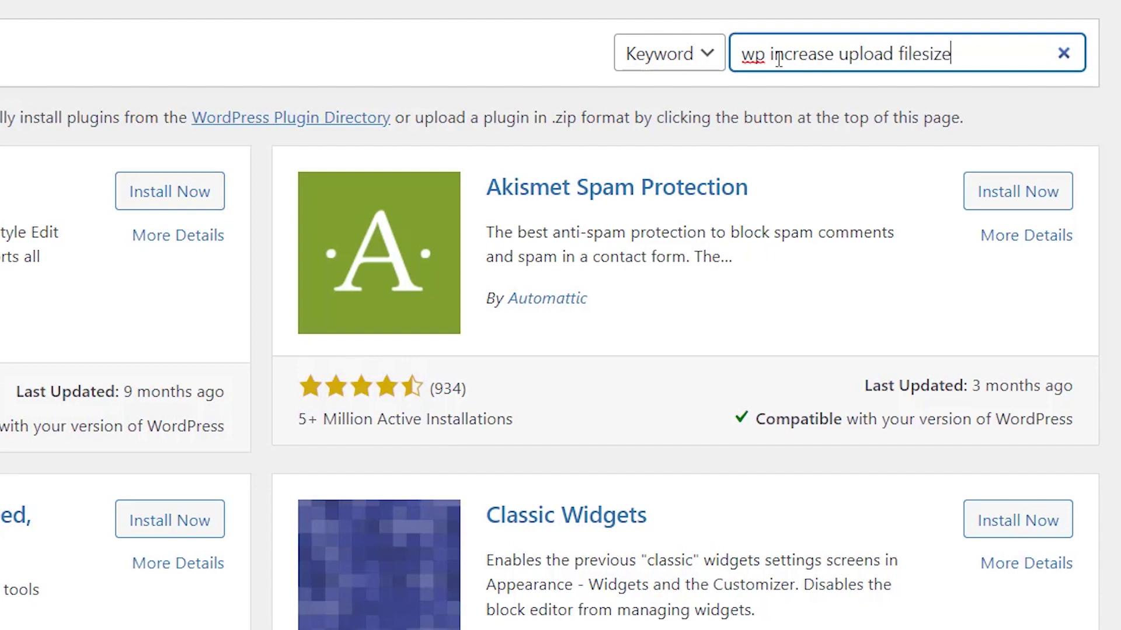
key(Return)
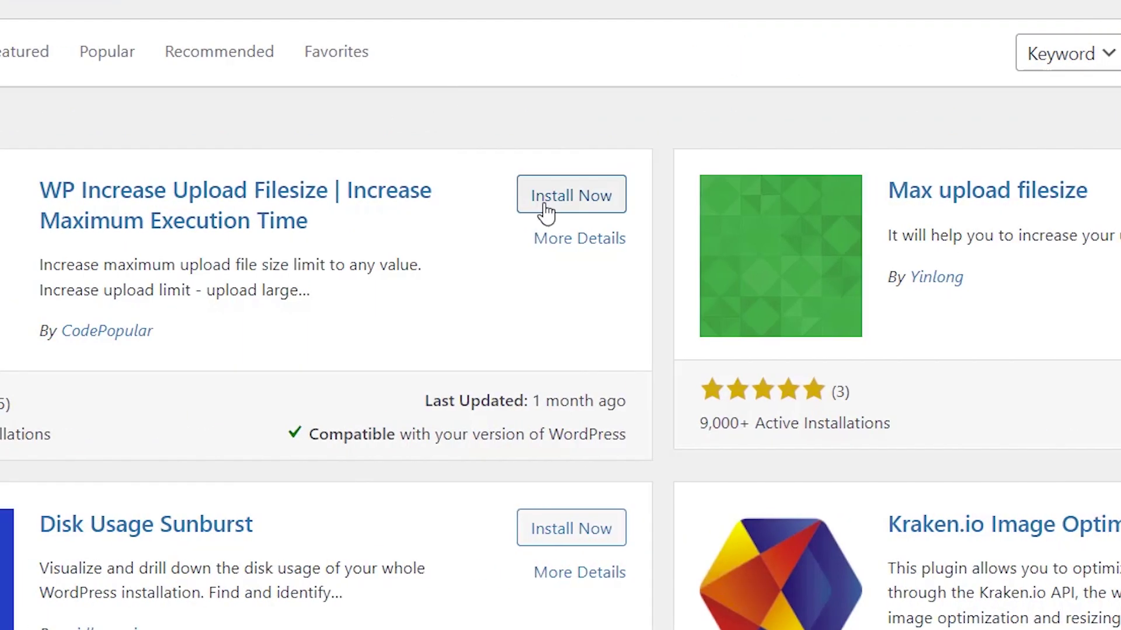
Install and activate WP Increase Upload Filesize, then open Media > Increase Upload Limit
click(143, 195)
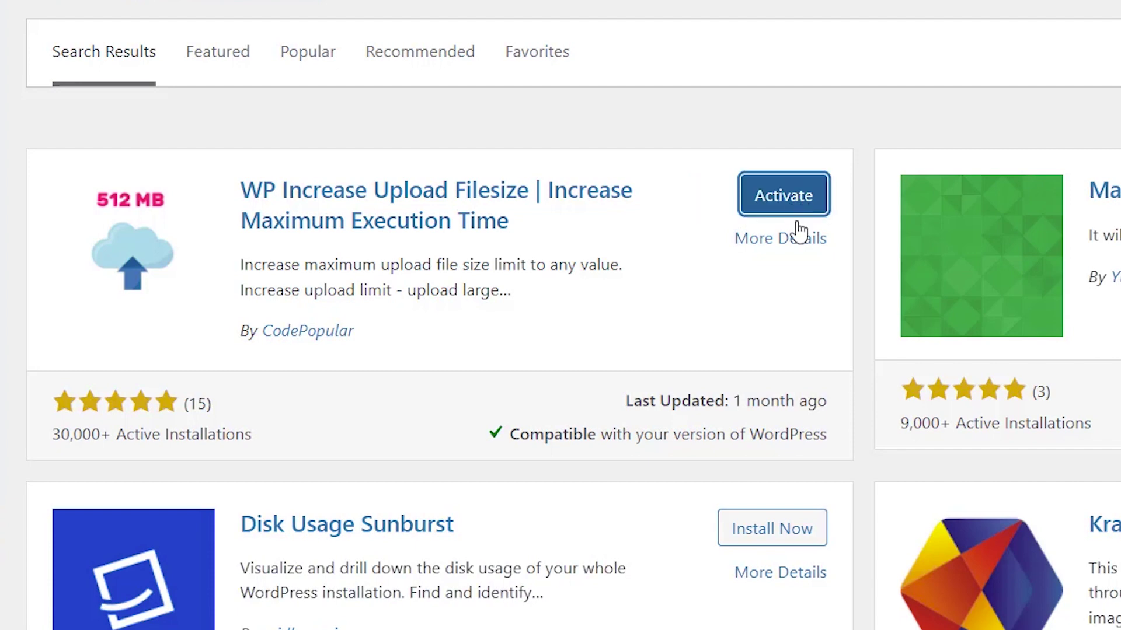
click(776, 213)
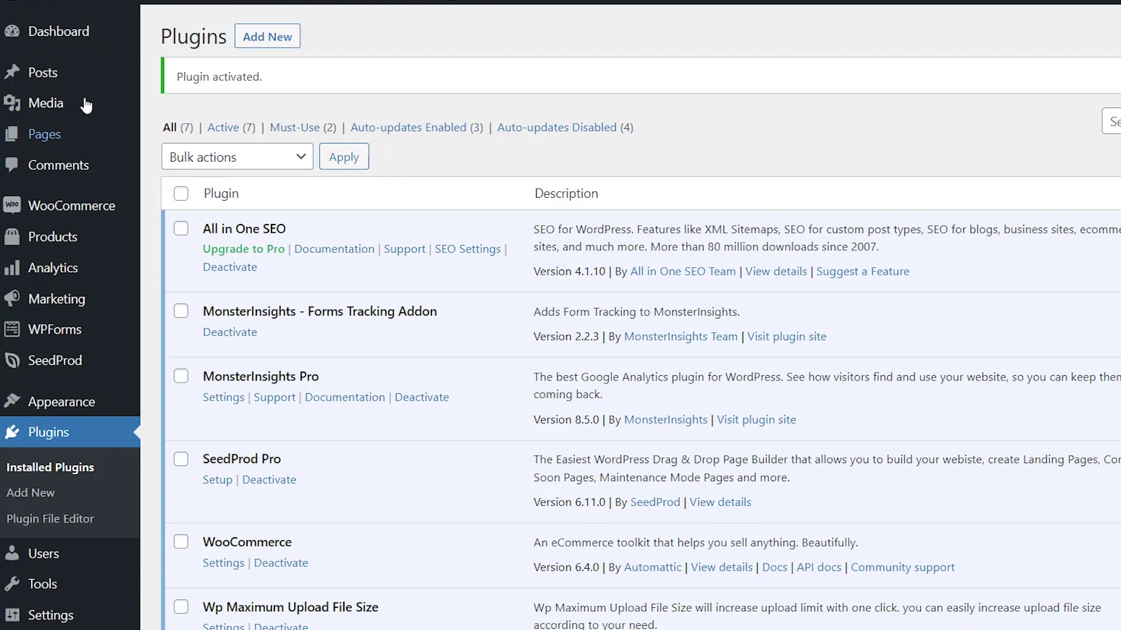
mouse_move(42, 104)
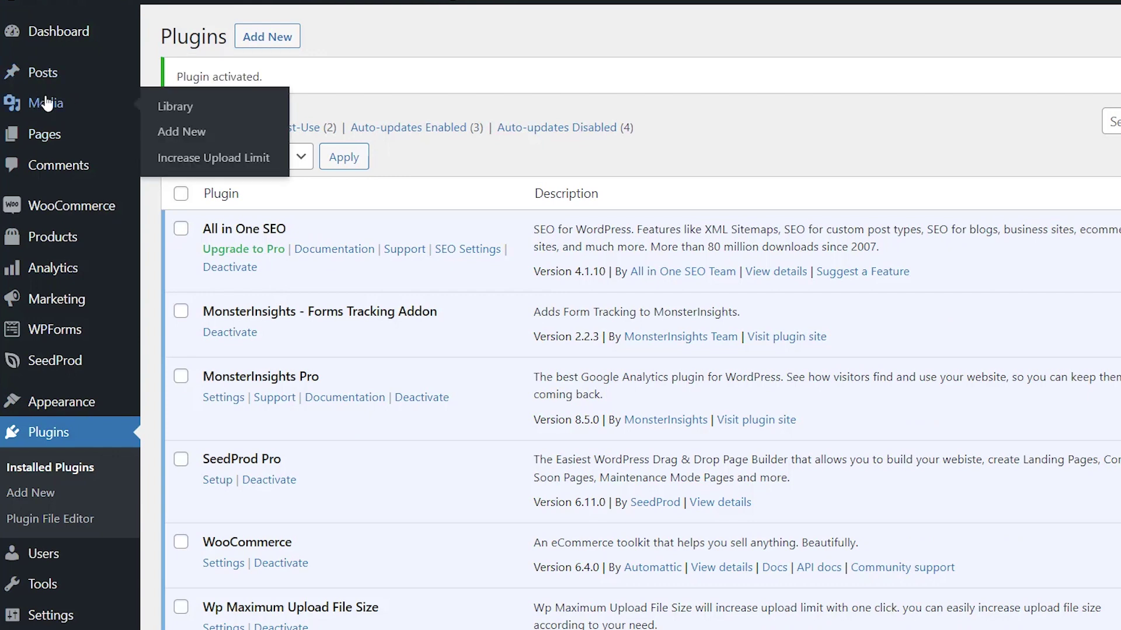
click(207, 158)
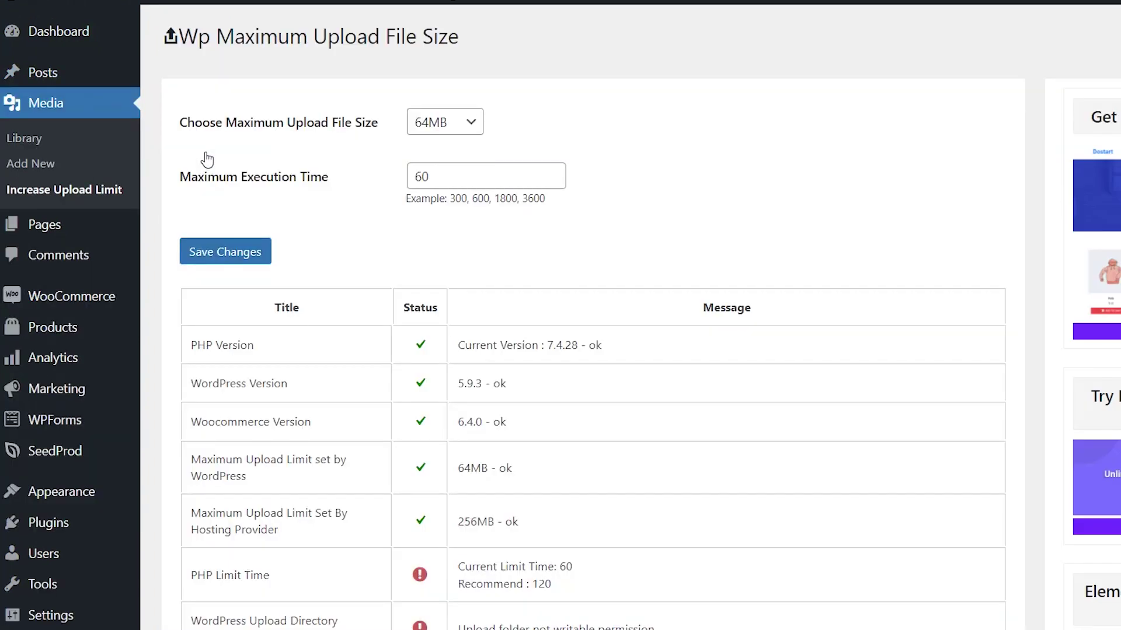
Set the WP Maximum Upload File Size plugin's limit to 512MB and save the change
click(435, 122)
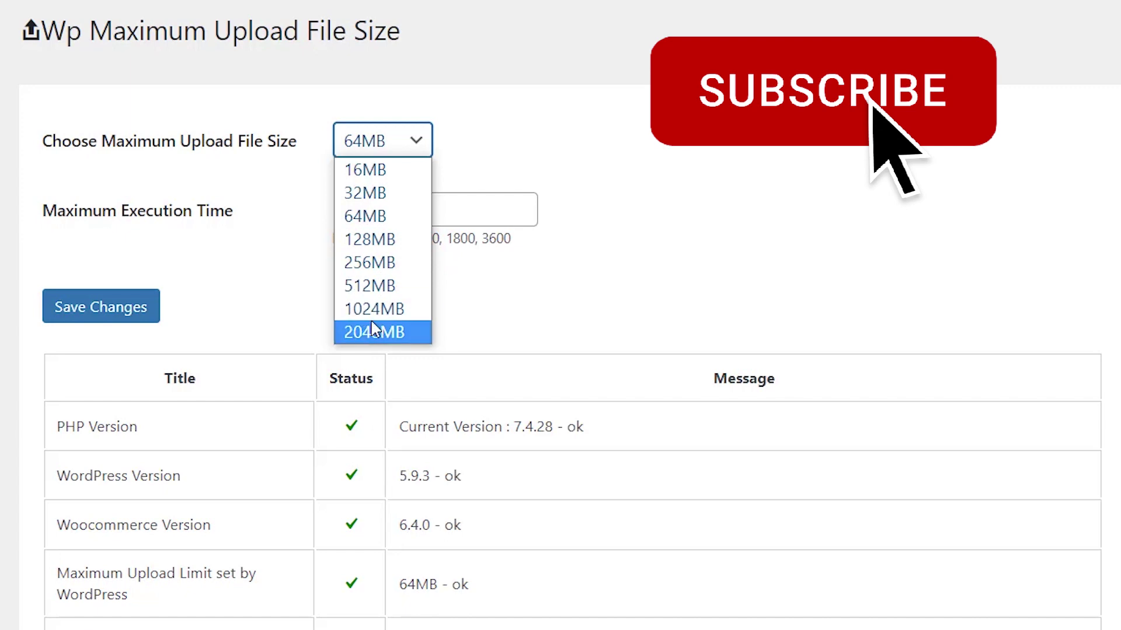
click(374, 286)
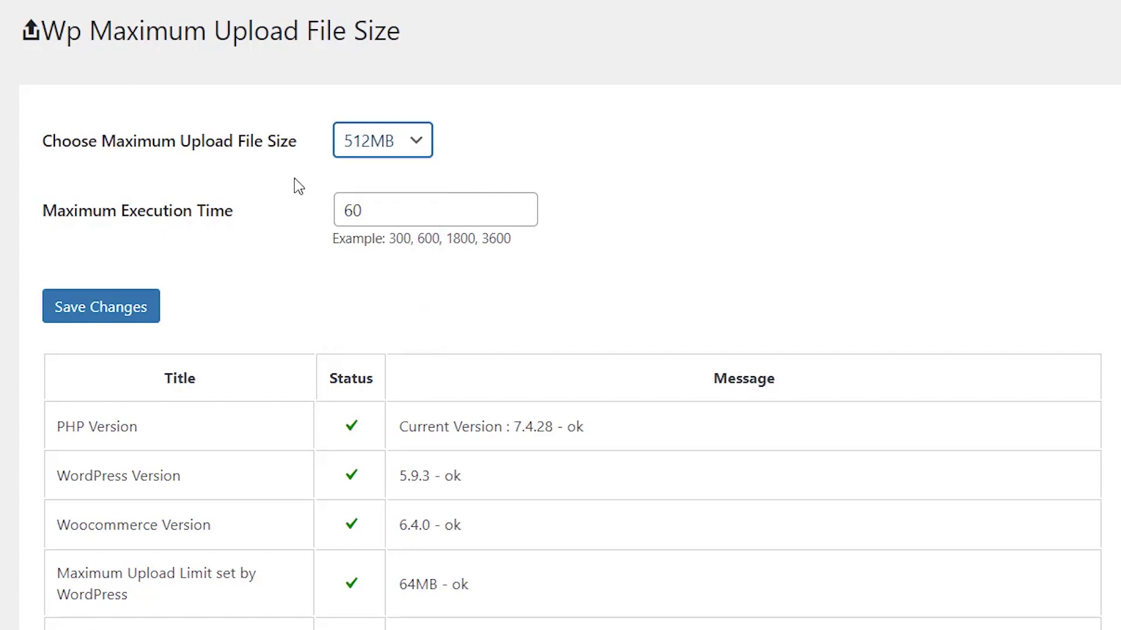
click(121, 308)
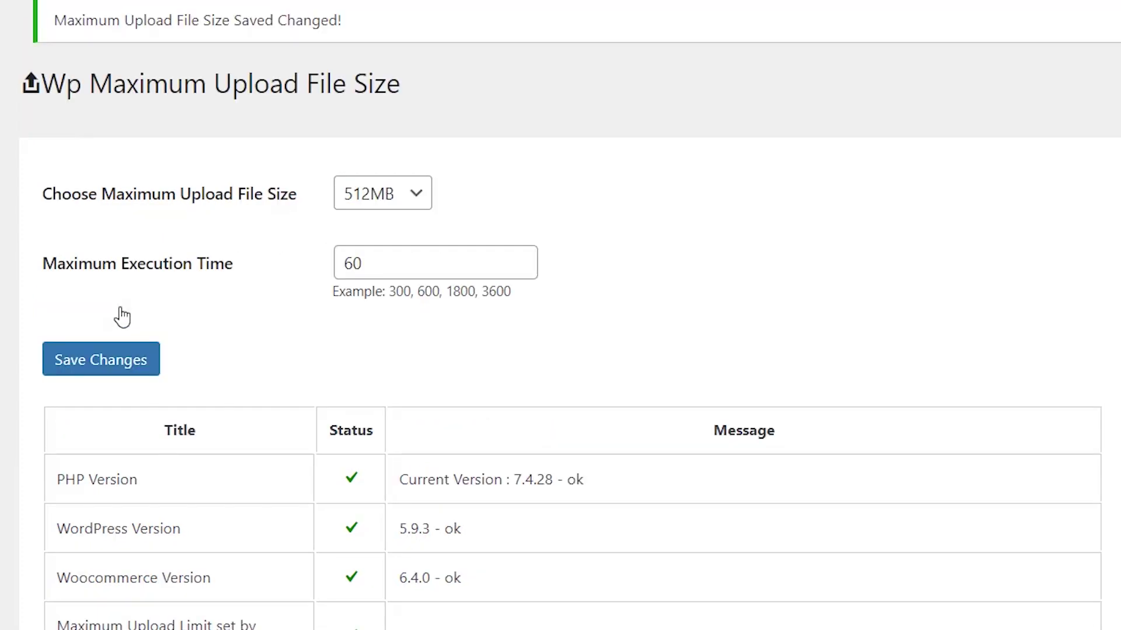
scroll(183, 292, down, 6)
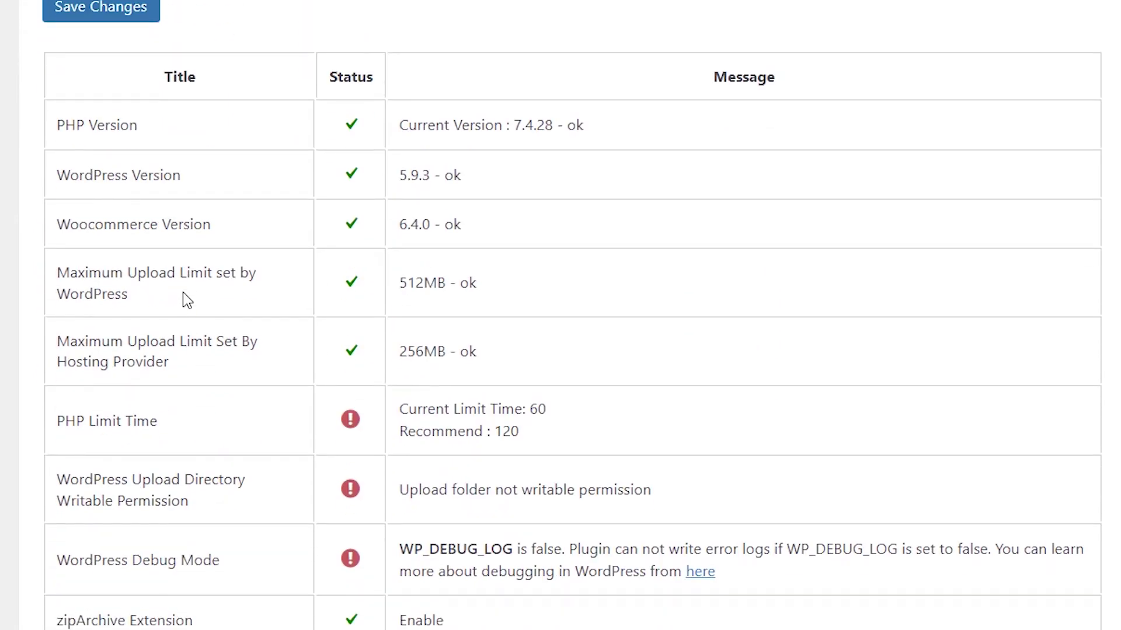